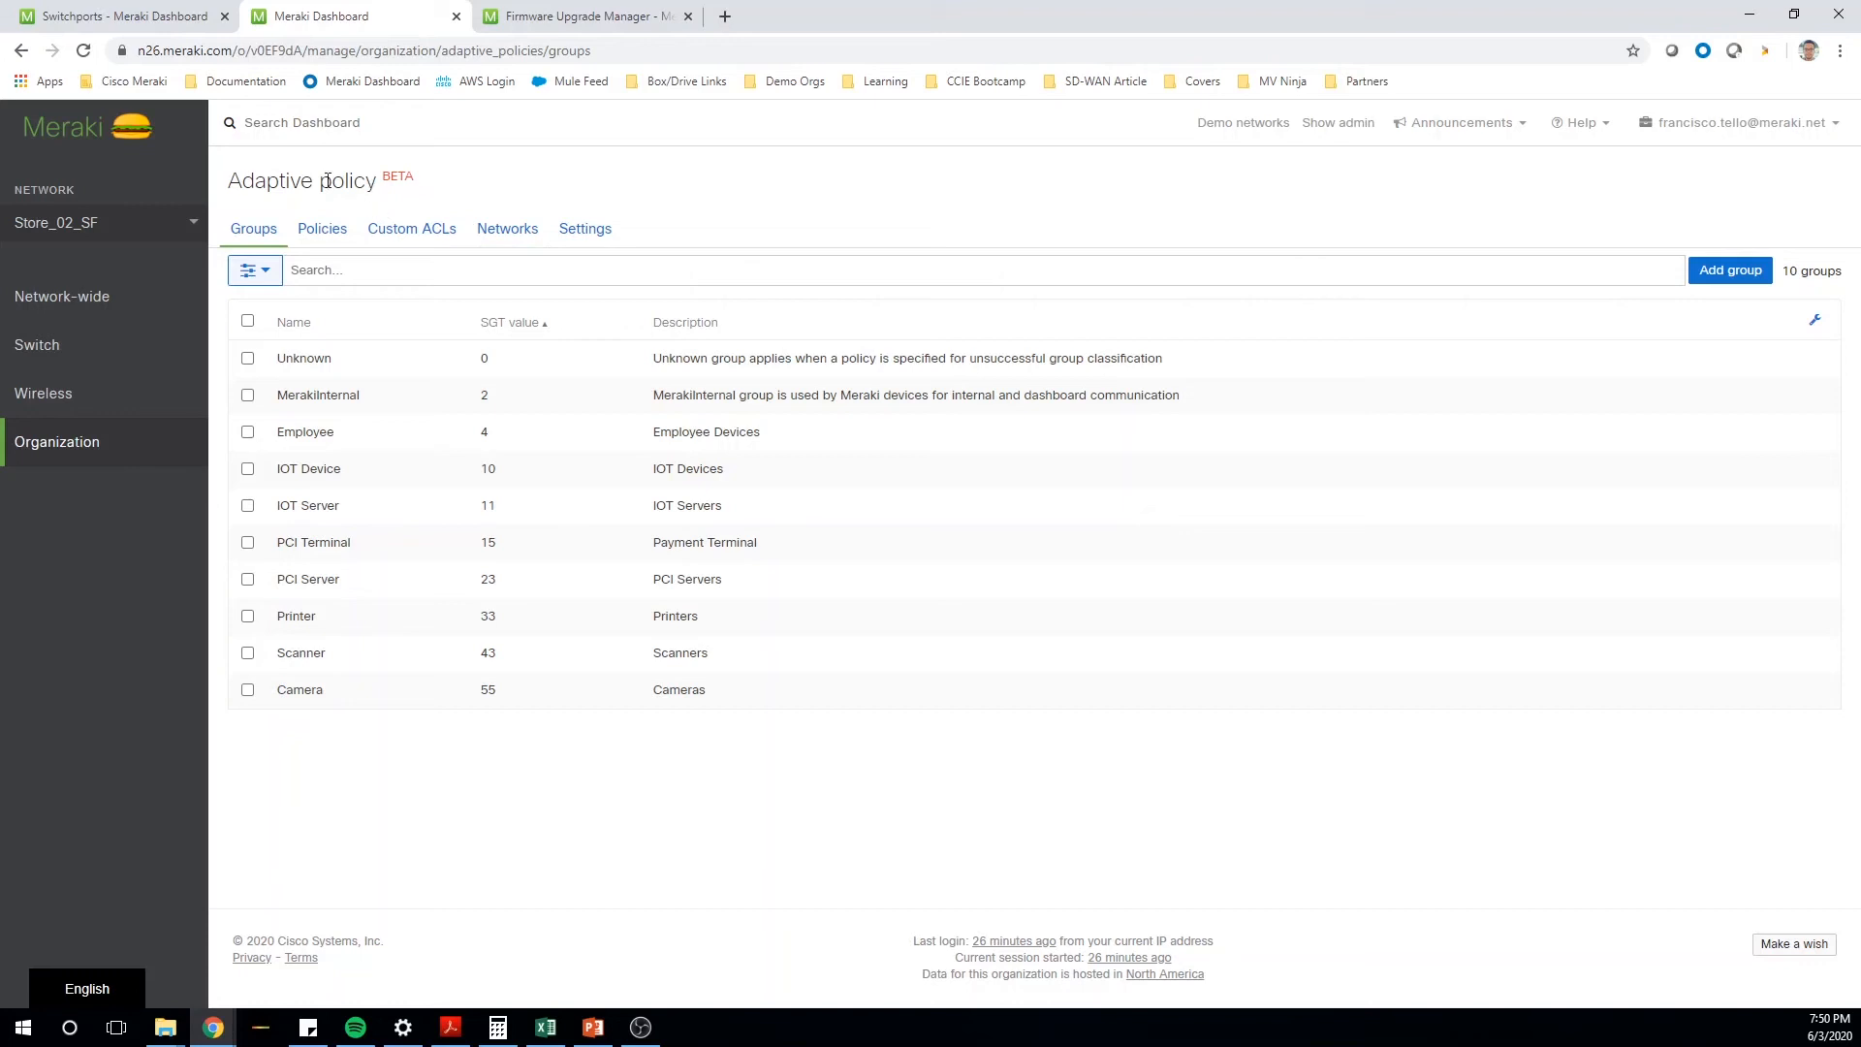
- Review the firmware versions of the Store_03 network devices and return to the Adaptive policy groups list
{"action": "mouse_move", "coordinate": [101, 462]}
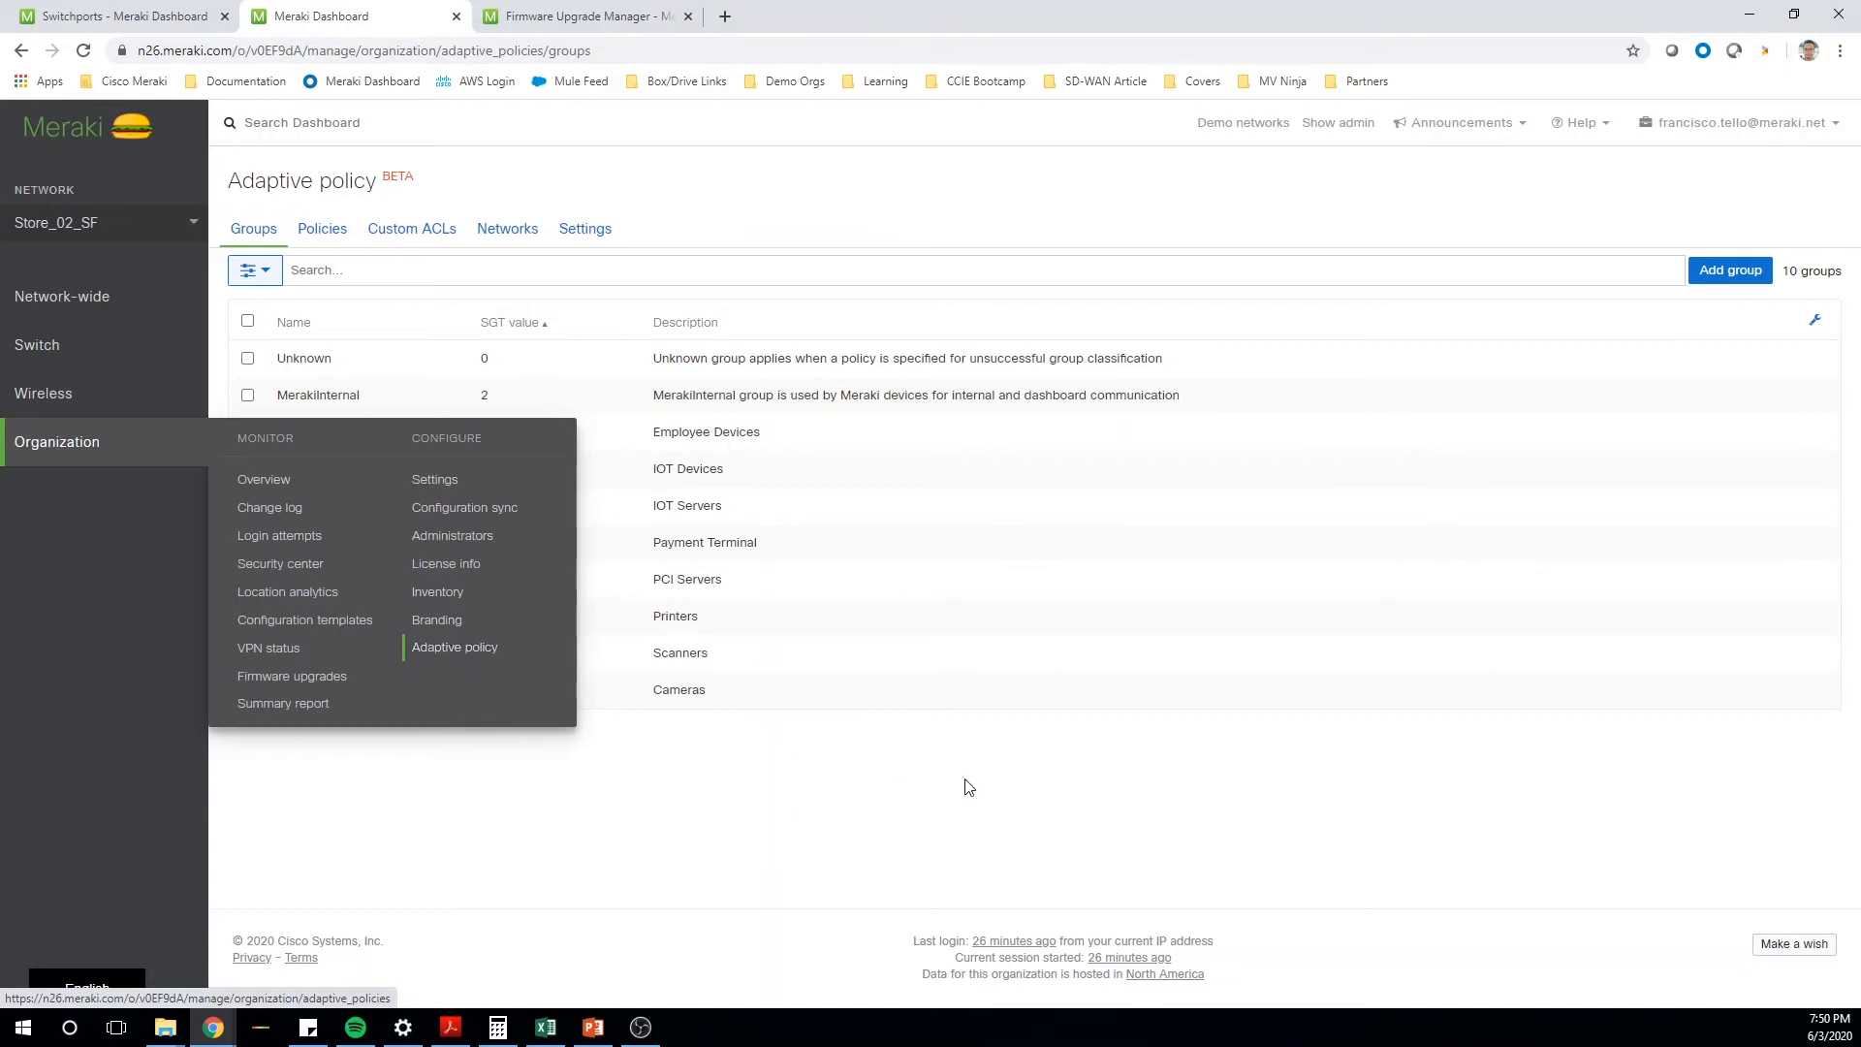
{"action": "left_click", "coordinate": [611, 15]}
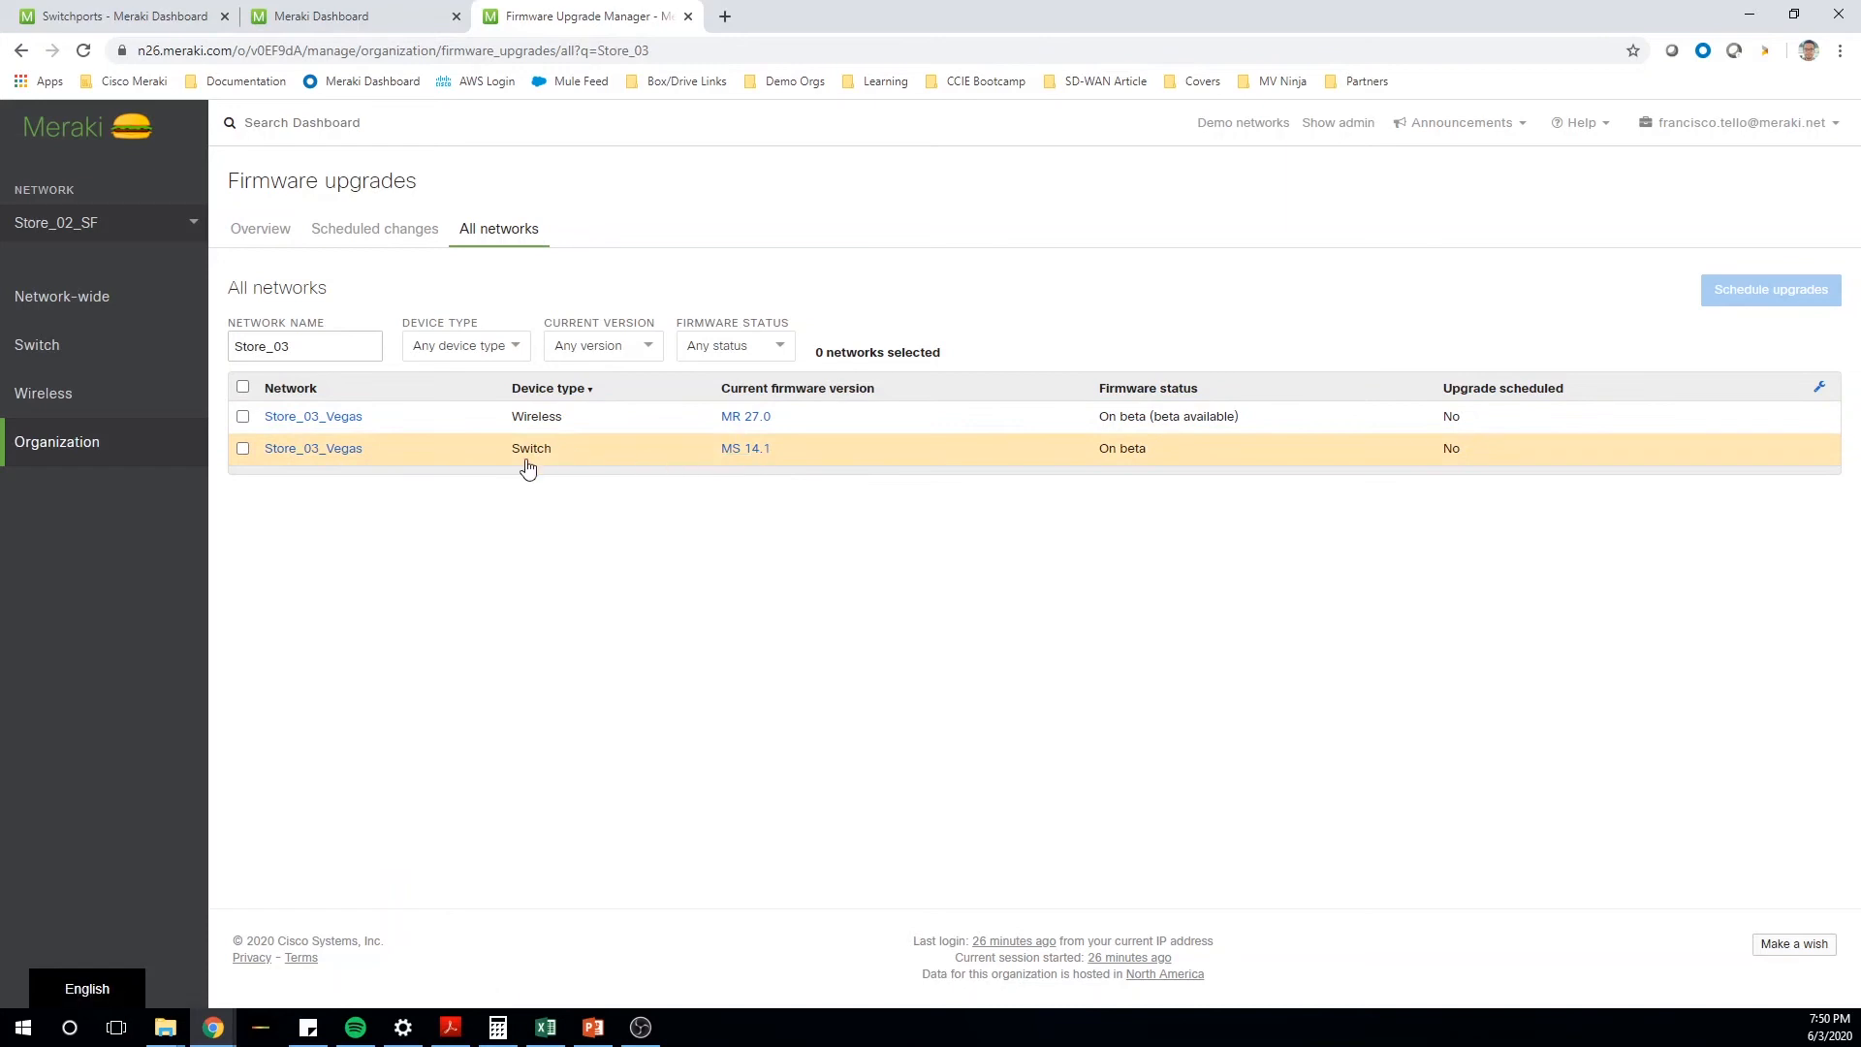
{"action": "left_click", "coordinate": [407, 13]}
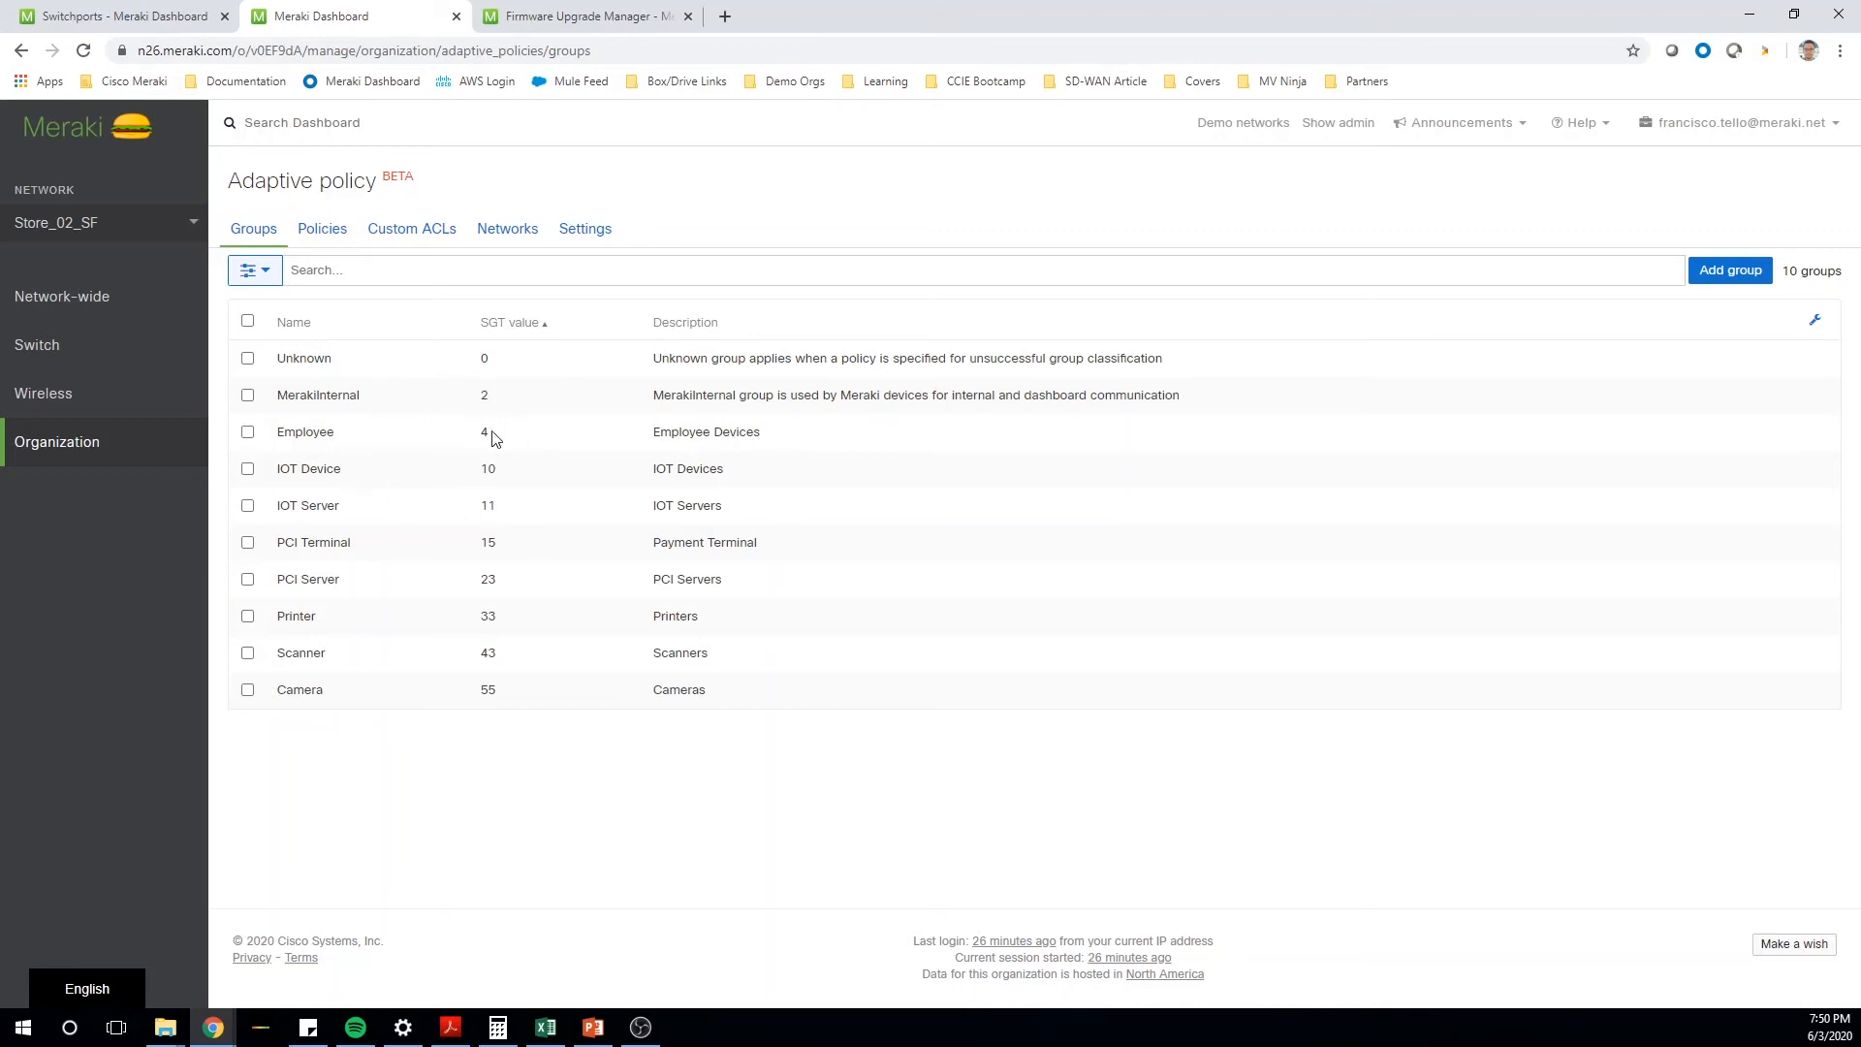
{"action": "left_click", "coordinate": [705, 793]}
{"action": "left_click", "coordinate": [572, 781]}
- Inspect the custom ACLs of the adaptive policy from source group IOT Device to destination group IOT Server and close their configuration
{"action": "left_click", "coordinate": [324, 234]}
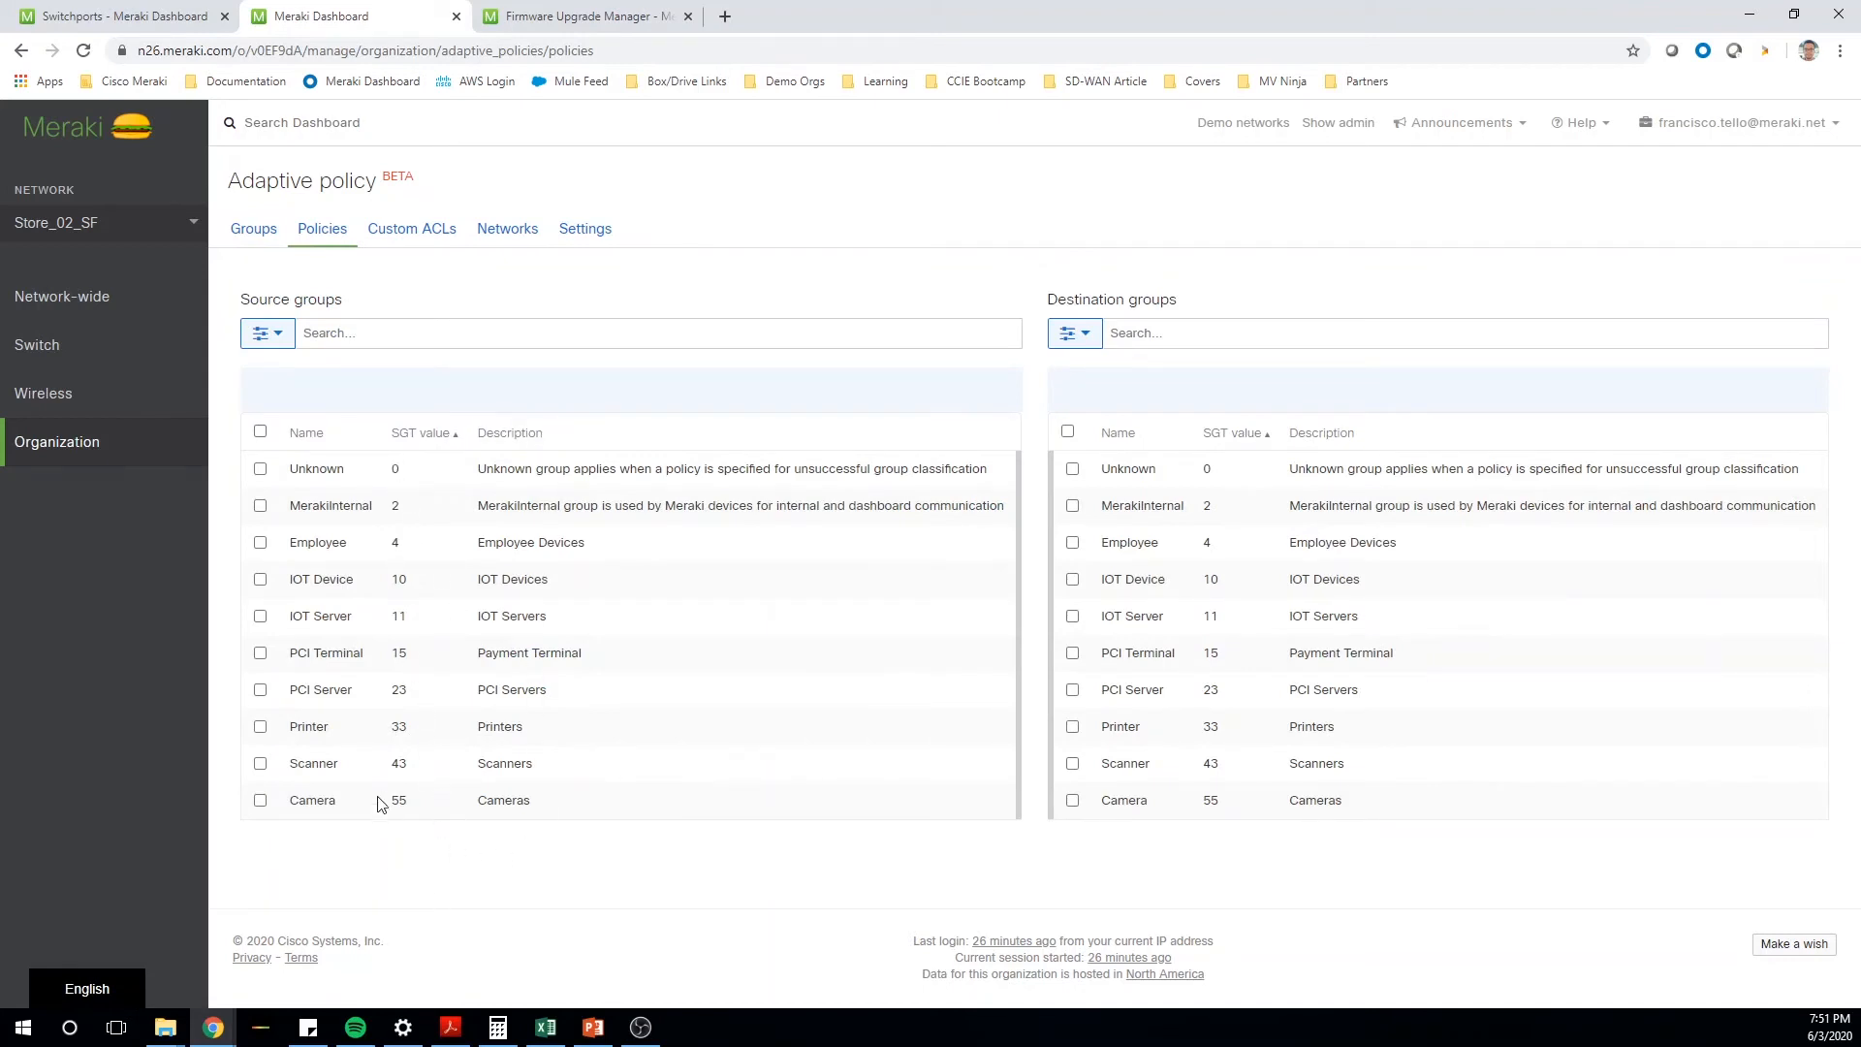
{"action": "left_click", "coordinate": [260, 579]}
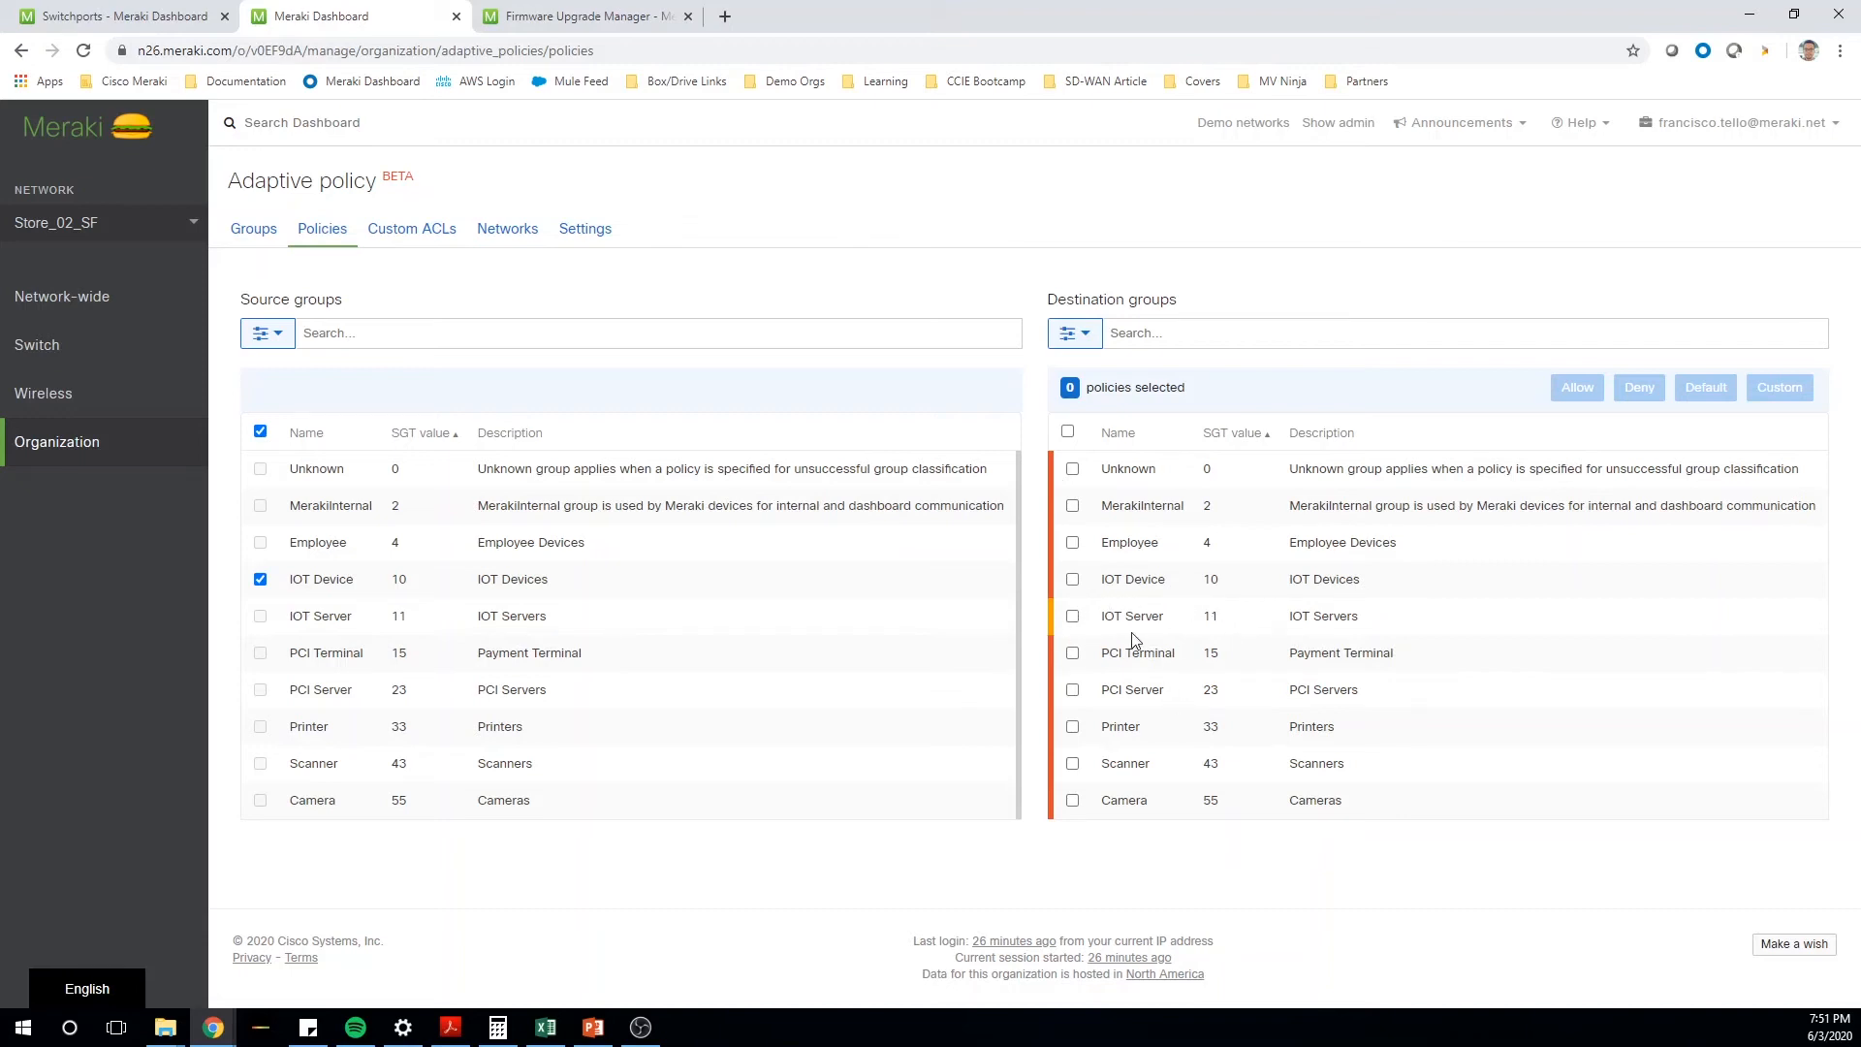
{"action": "left_click", "coordinate": [1072, 617]}
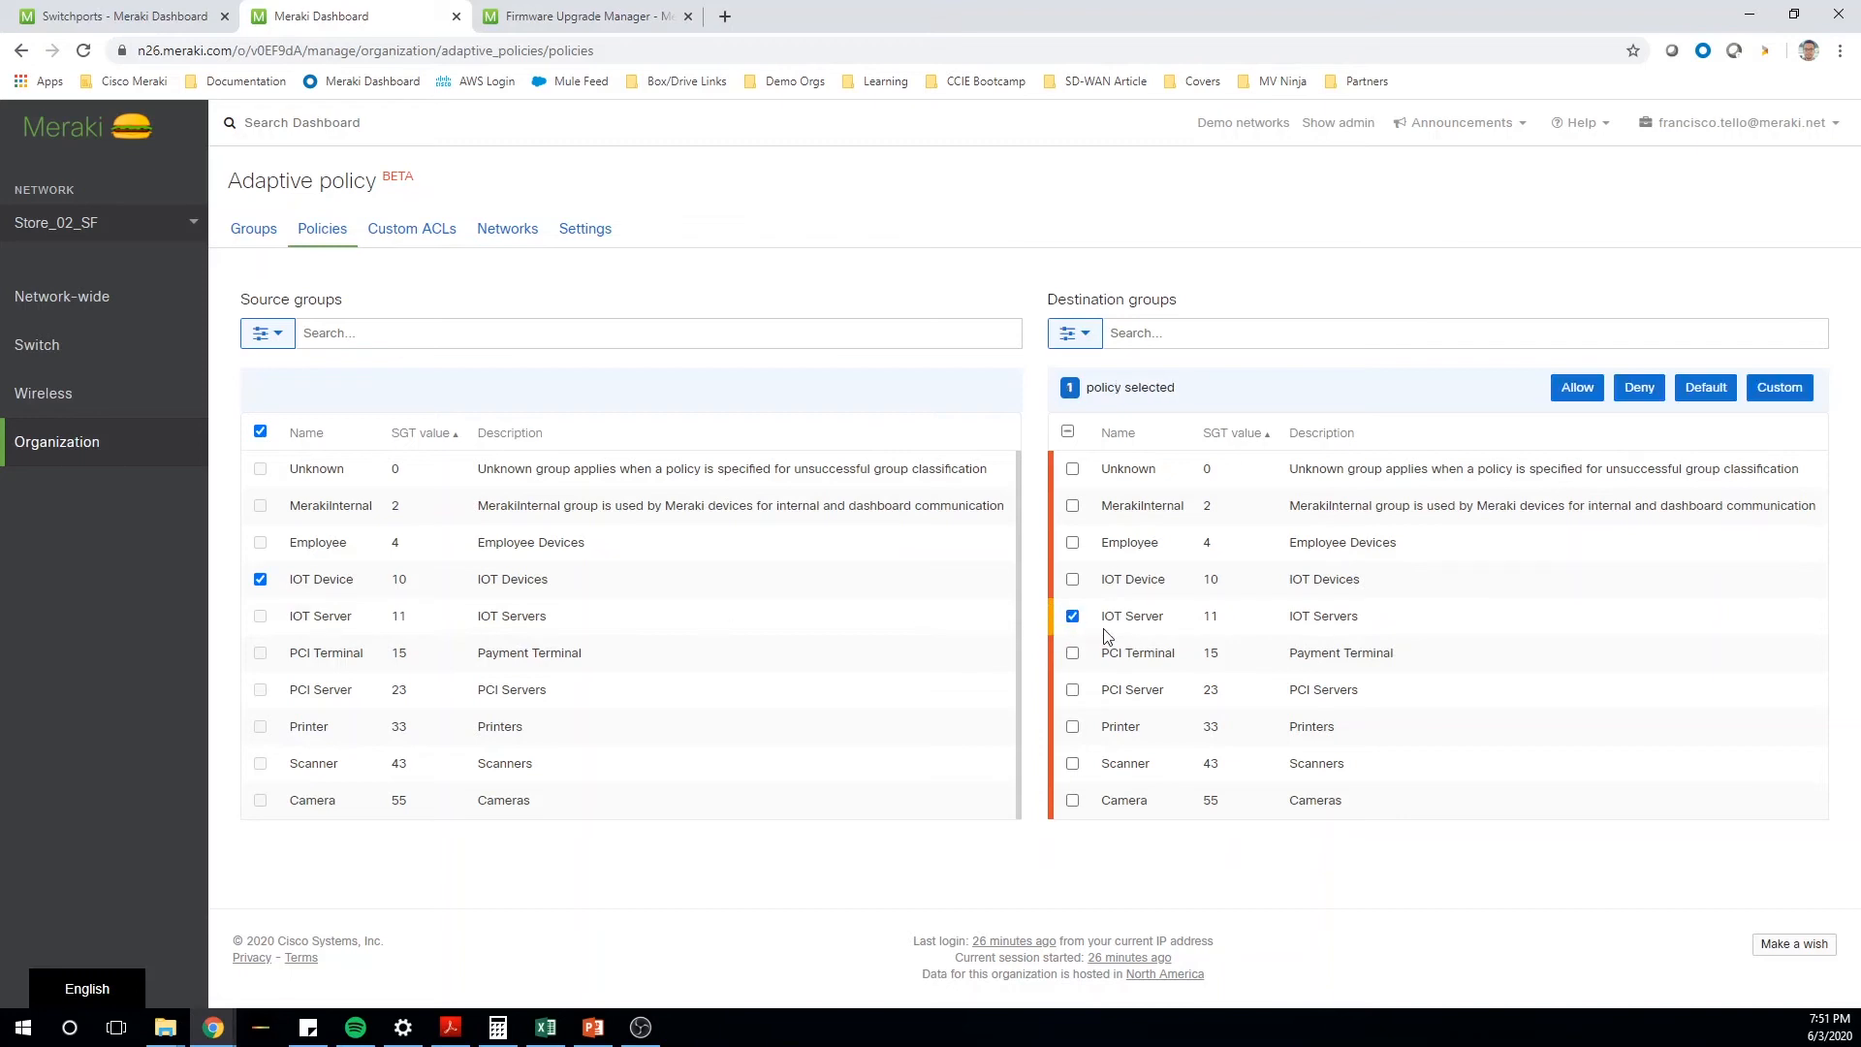
{"action": "left_click", "coordinate": [1796, 388]}
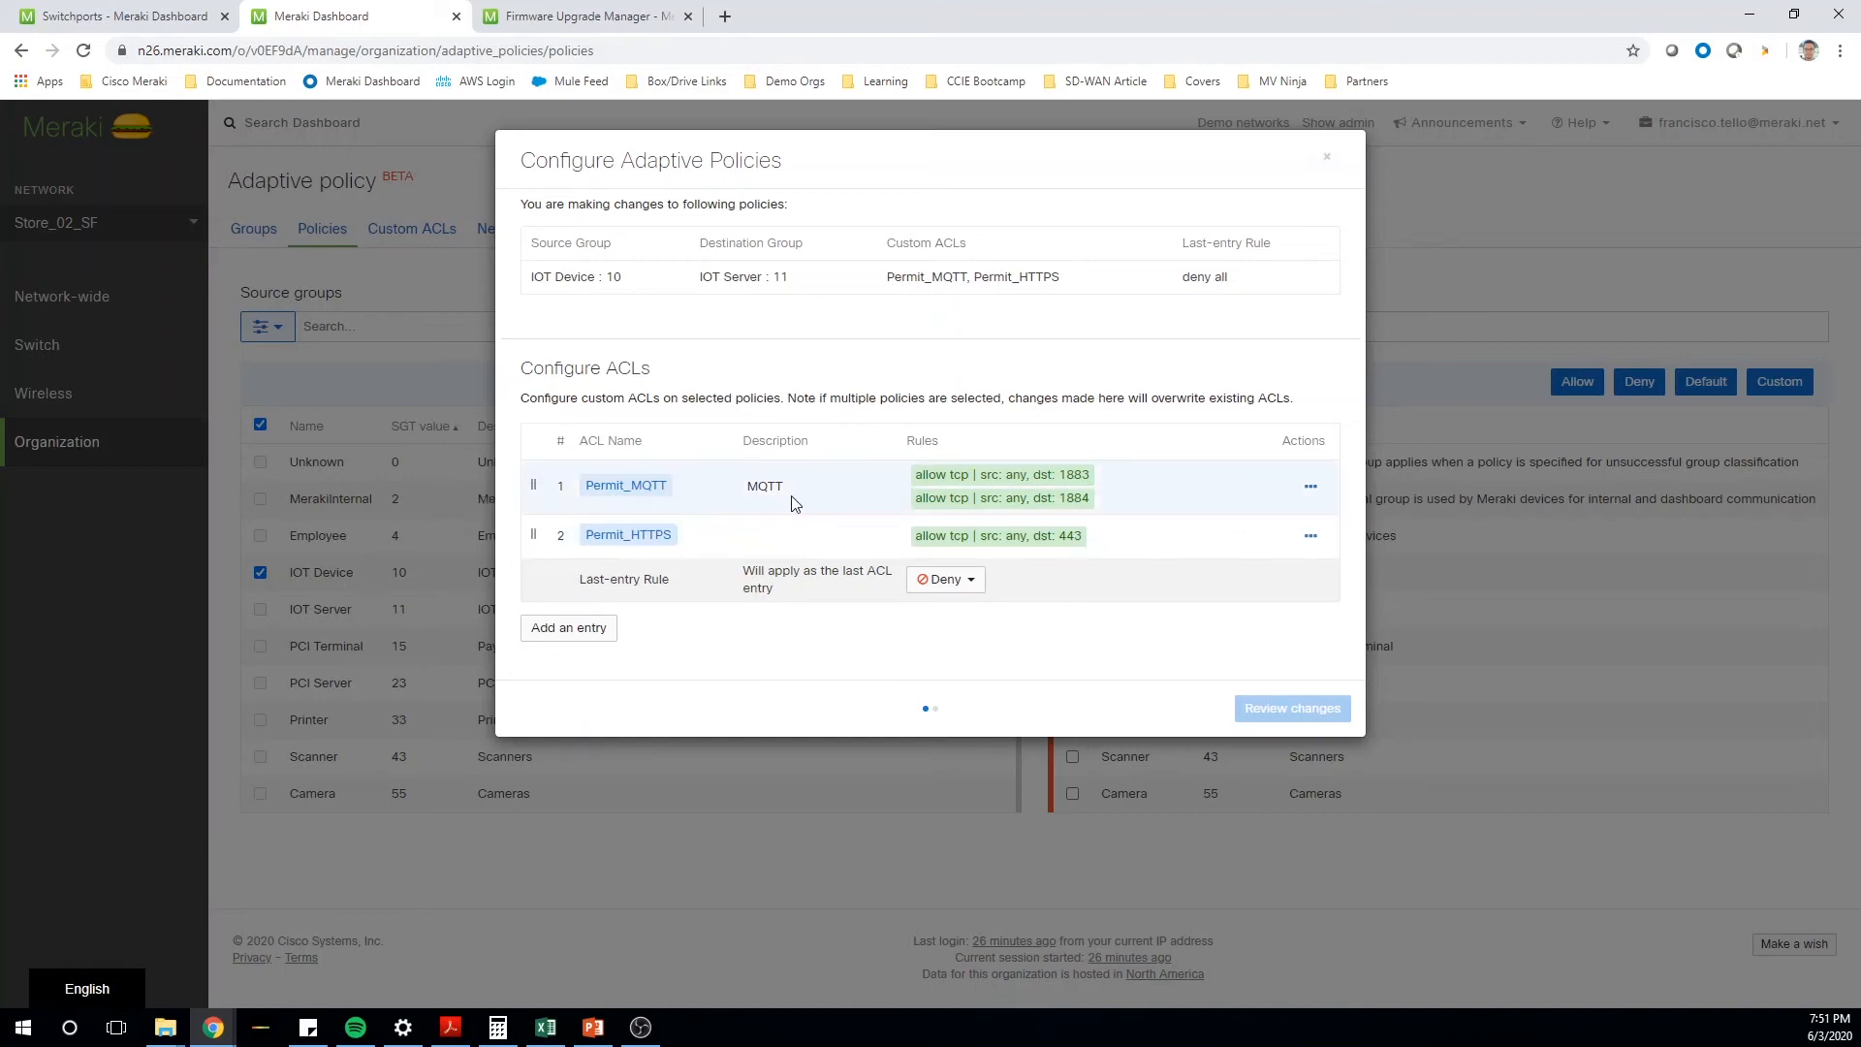
{"action": "left_click_drag", "start_coordinate": [787, 500], "coordinate": [766, 494]}
{"action": "left_click", "coordinate": [1188, 500]}
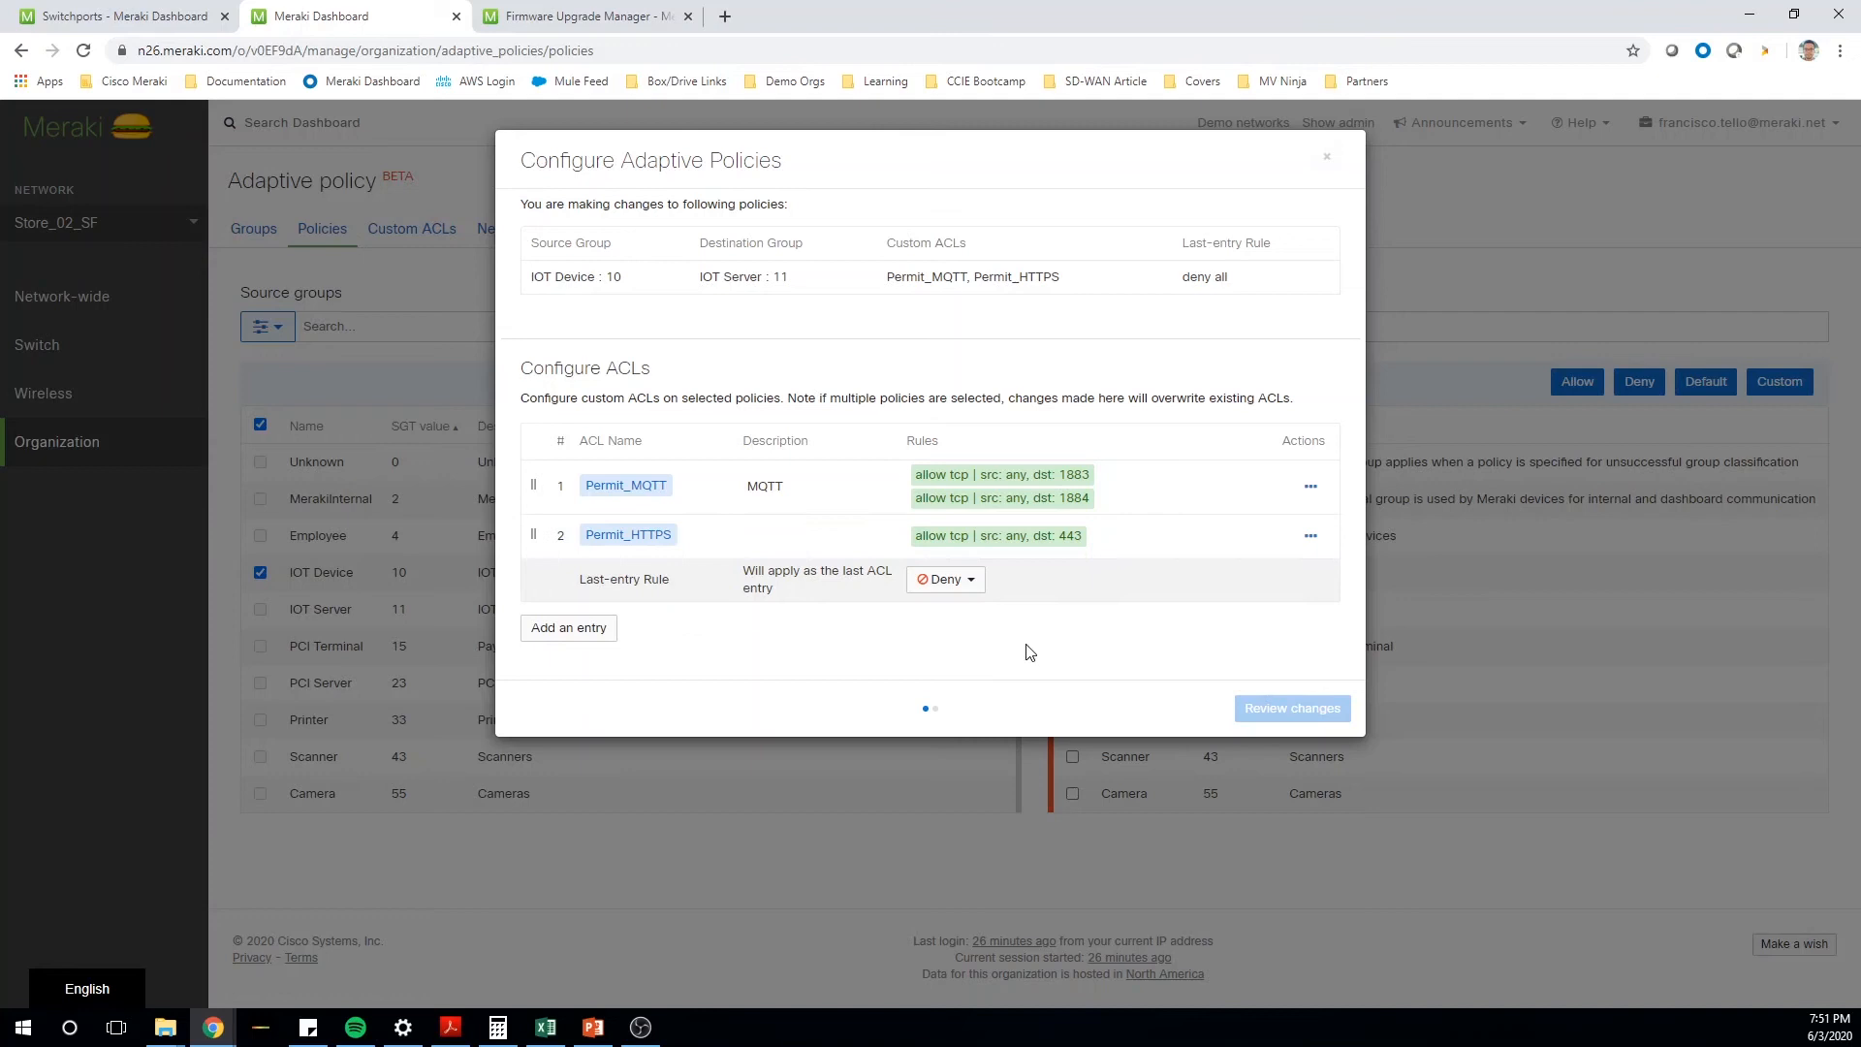
{"action": "left_click", "coordinate": [1326, 156]}
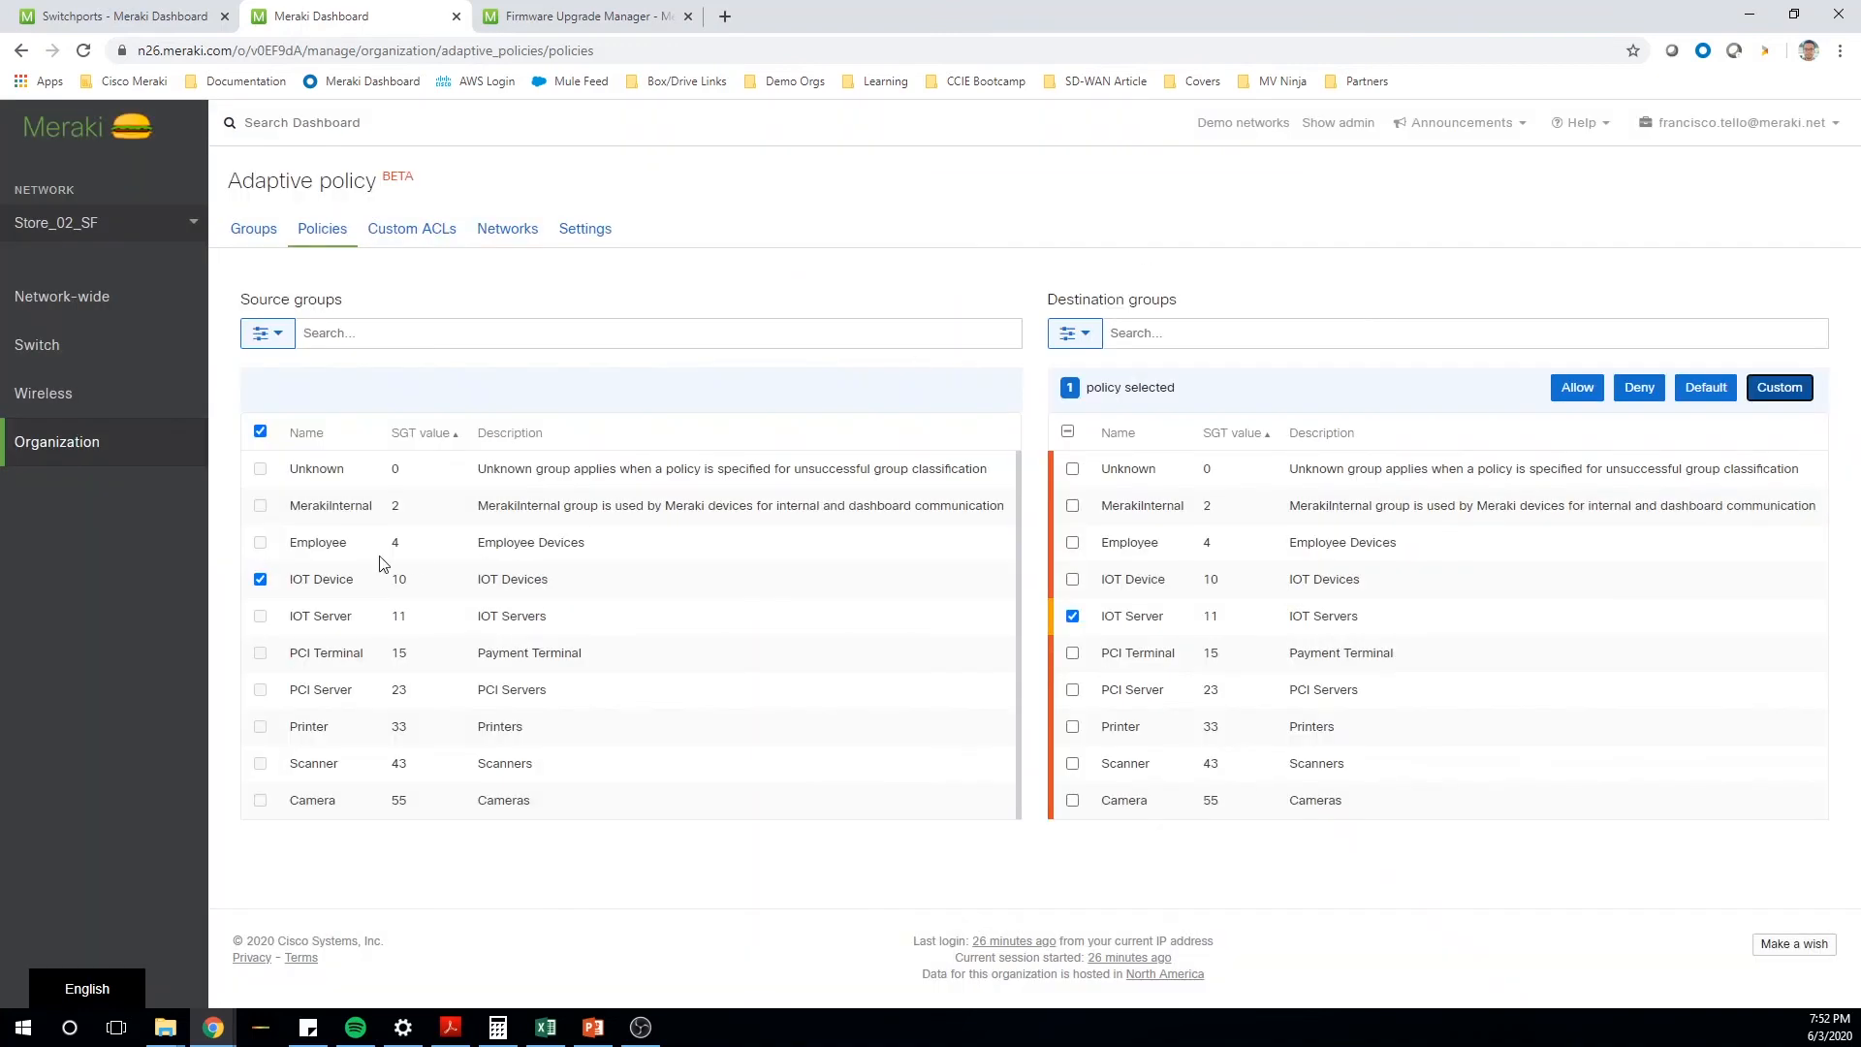
- Start setting the Employee to PCI Terminal policy to Deny, cancel the update, and clear the source and destination selections
{"action": "left_click", "coordinate": [260, 541]}
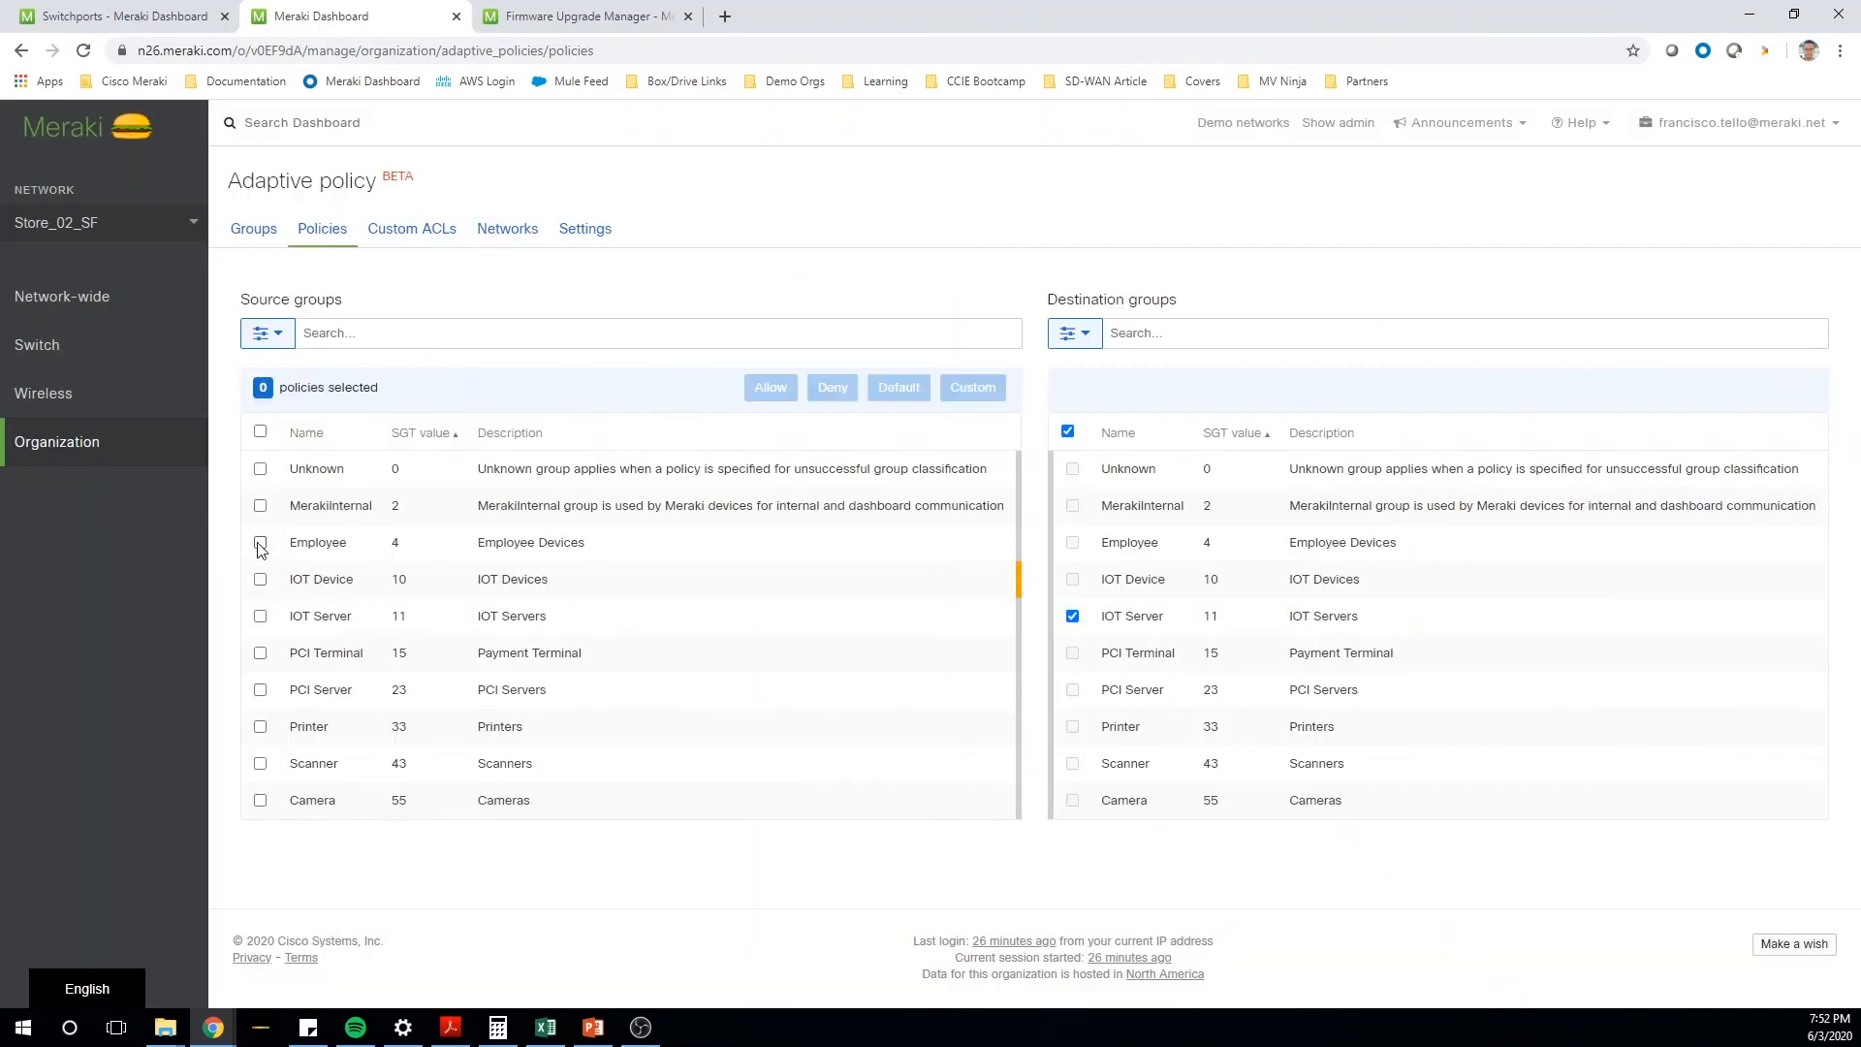
{"action": "left_click", "coordinate": [1072, 616]}
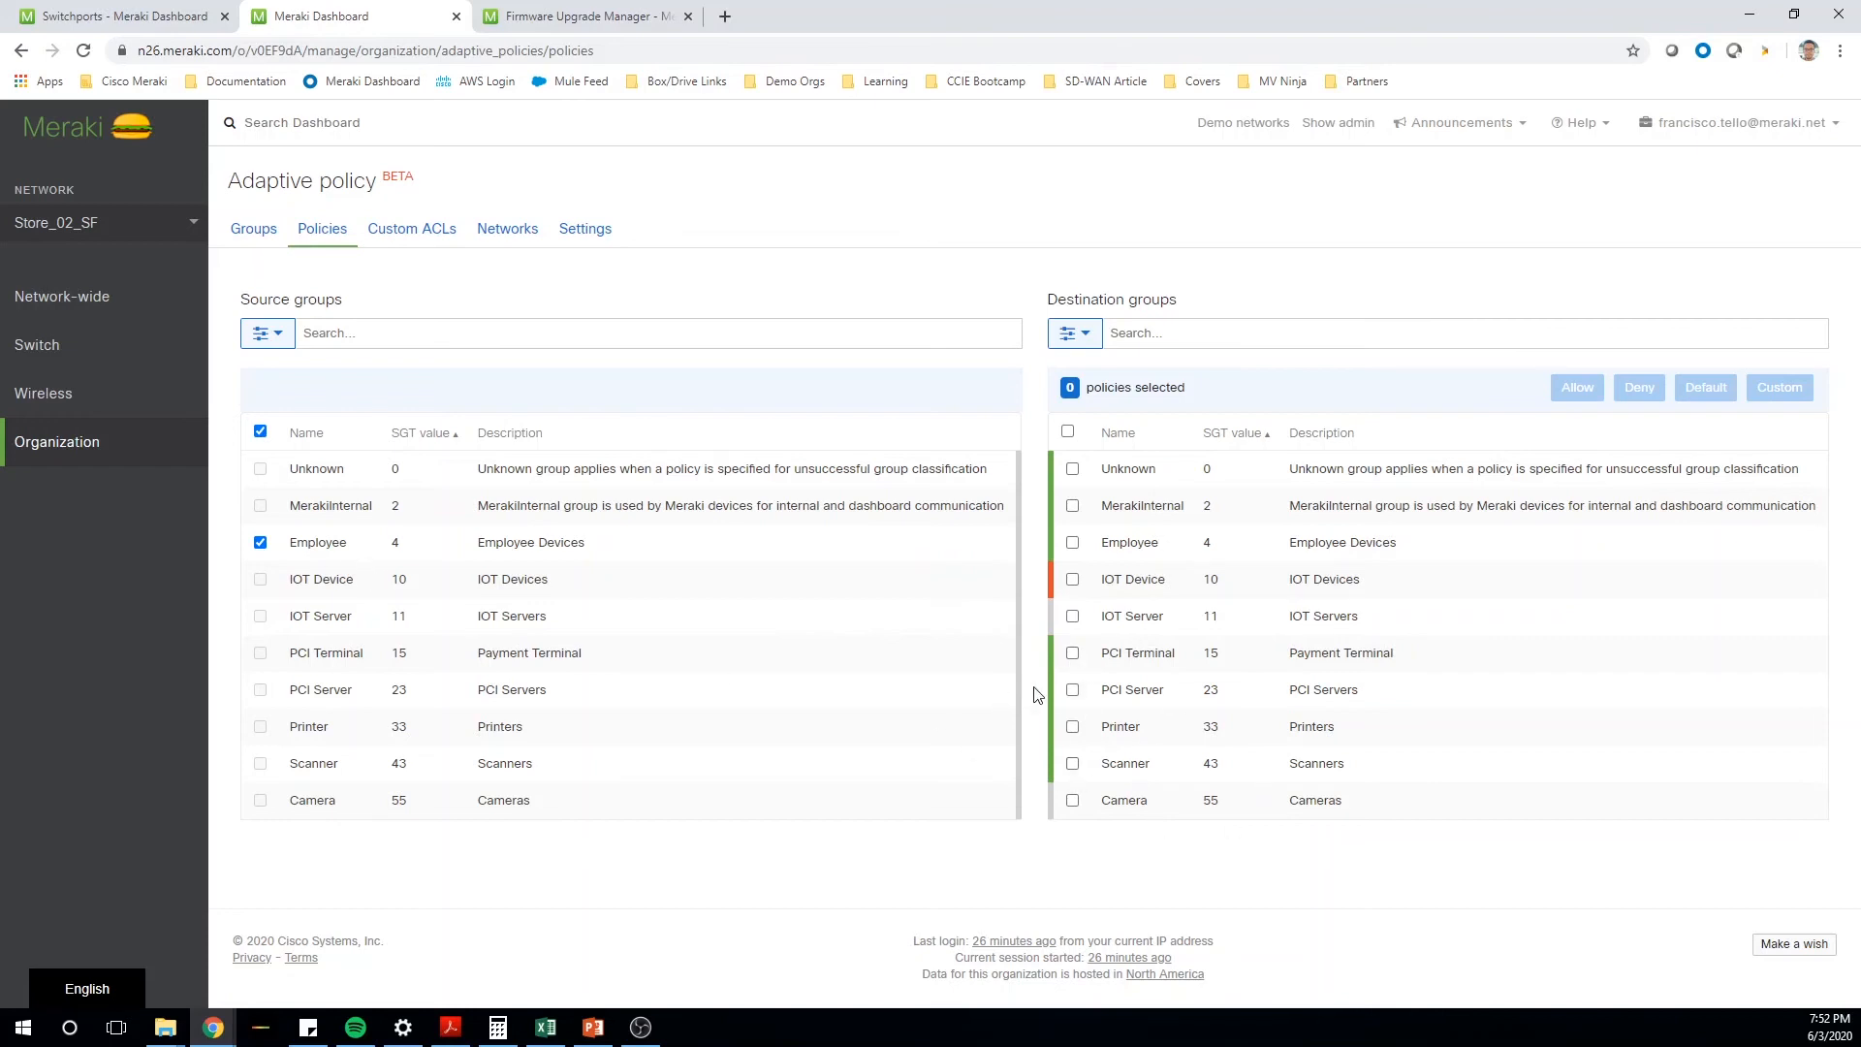
{"action": "left_click", "coordinate": [1072, 653]}
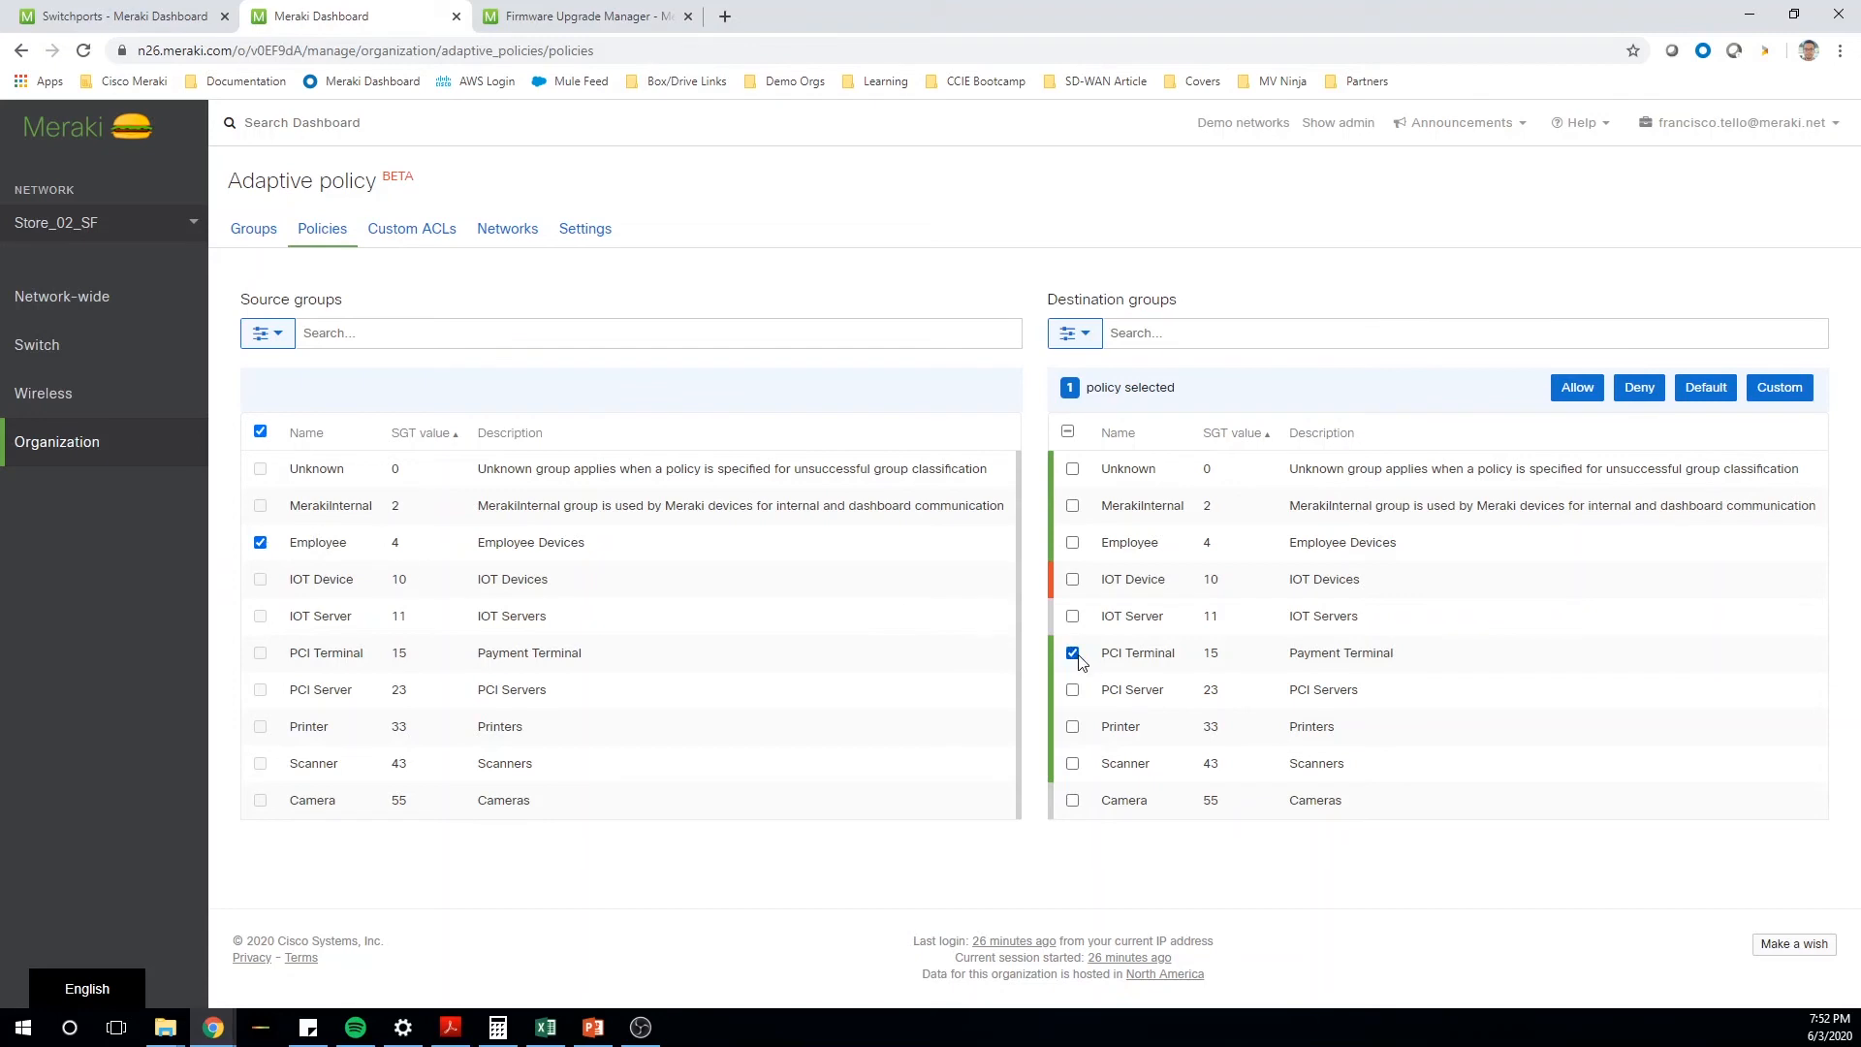
{"action": "left_click", "coordinate": [1655, 393]}
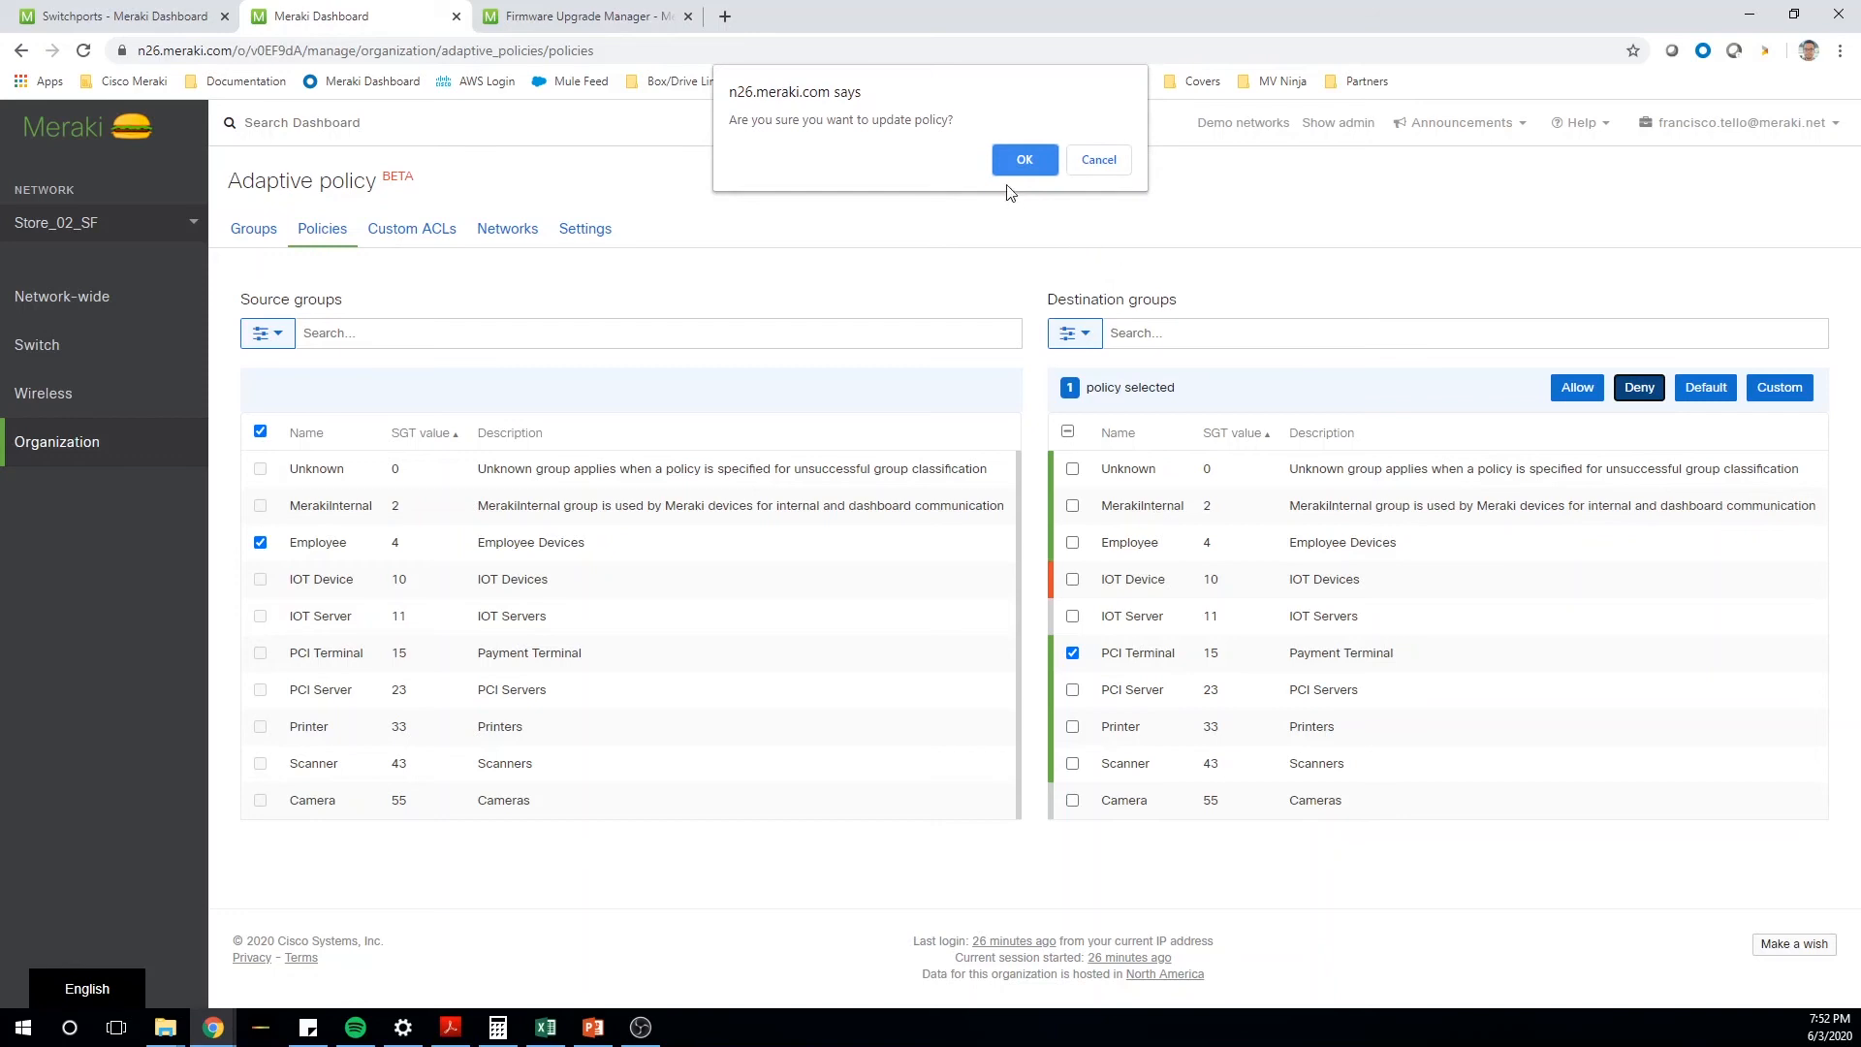
{"action": "left_click", "coordinate": [1091, 170]}
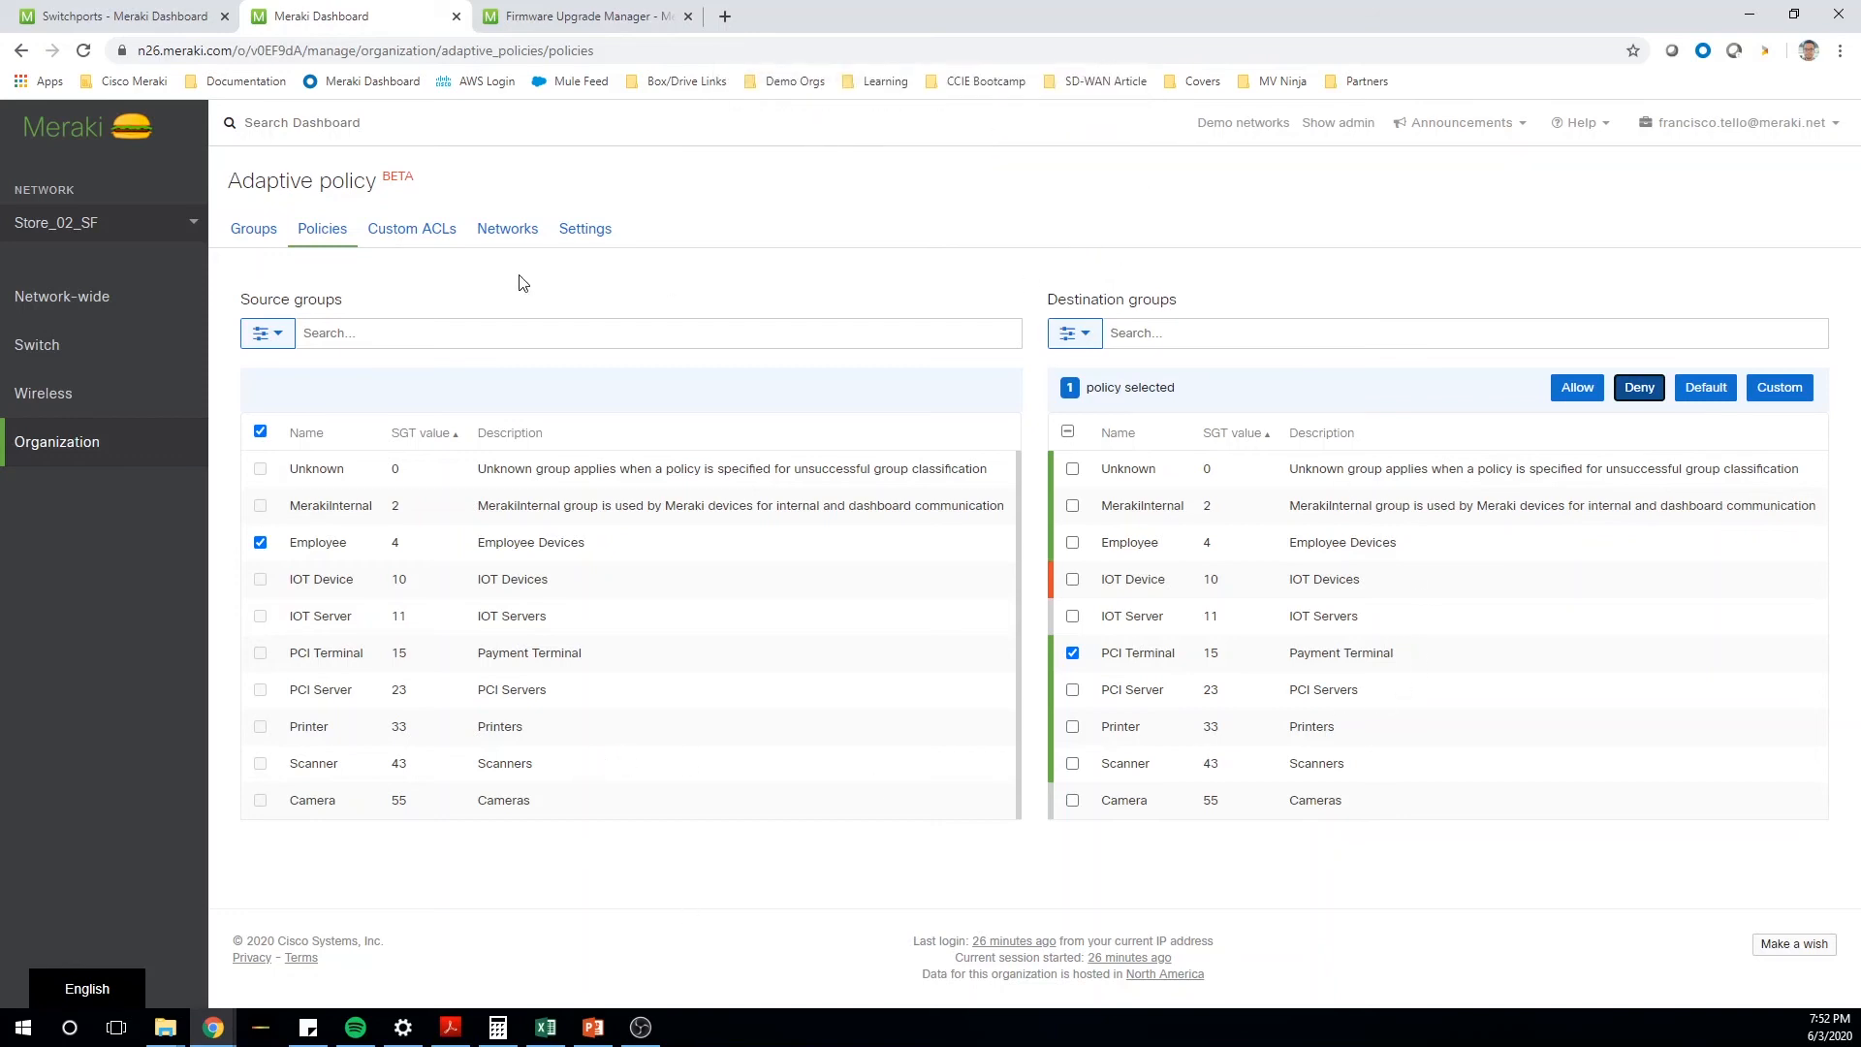
{"action": "left_click", "coordinate": [696, 855]}
{"action": "left_click", "coordinate": [260, 431]}
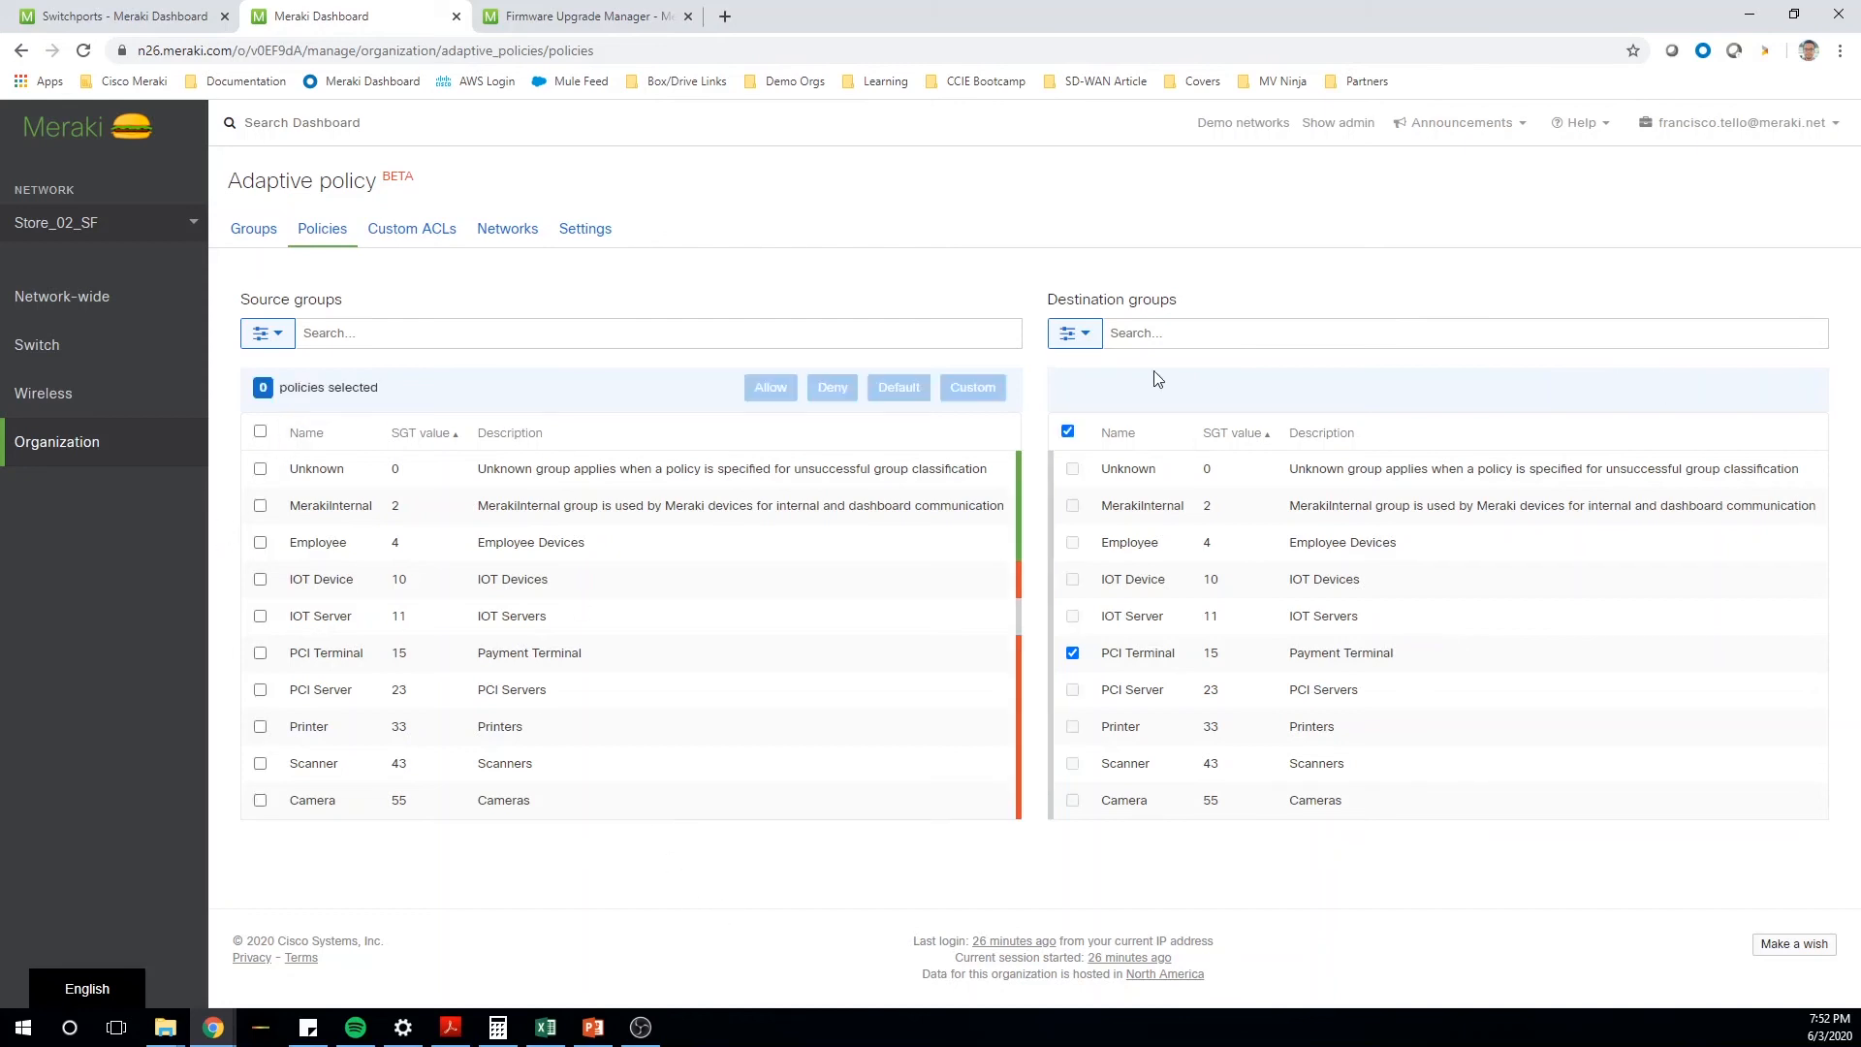
{"action": "left_click", "coordinate": [1067, 432]}
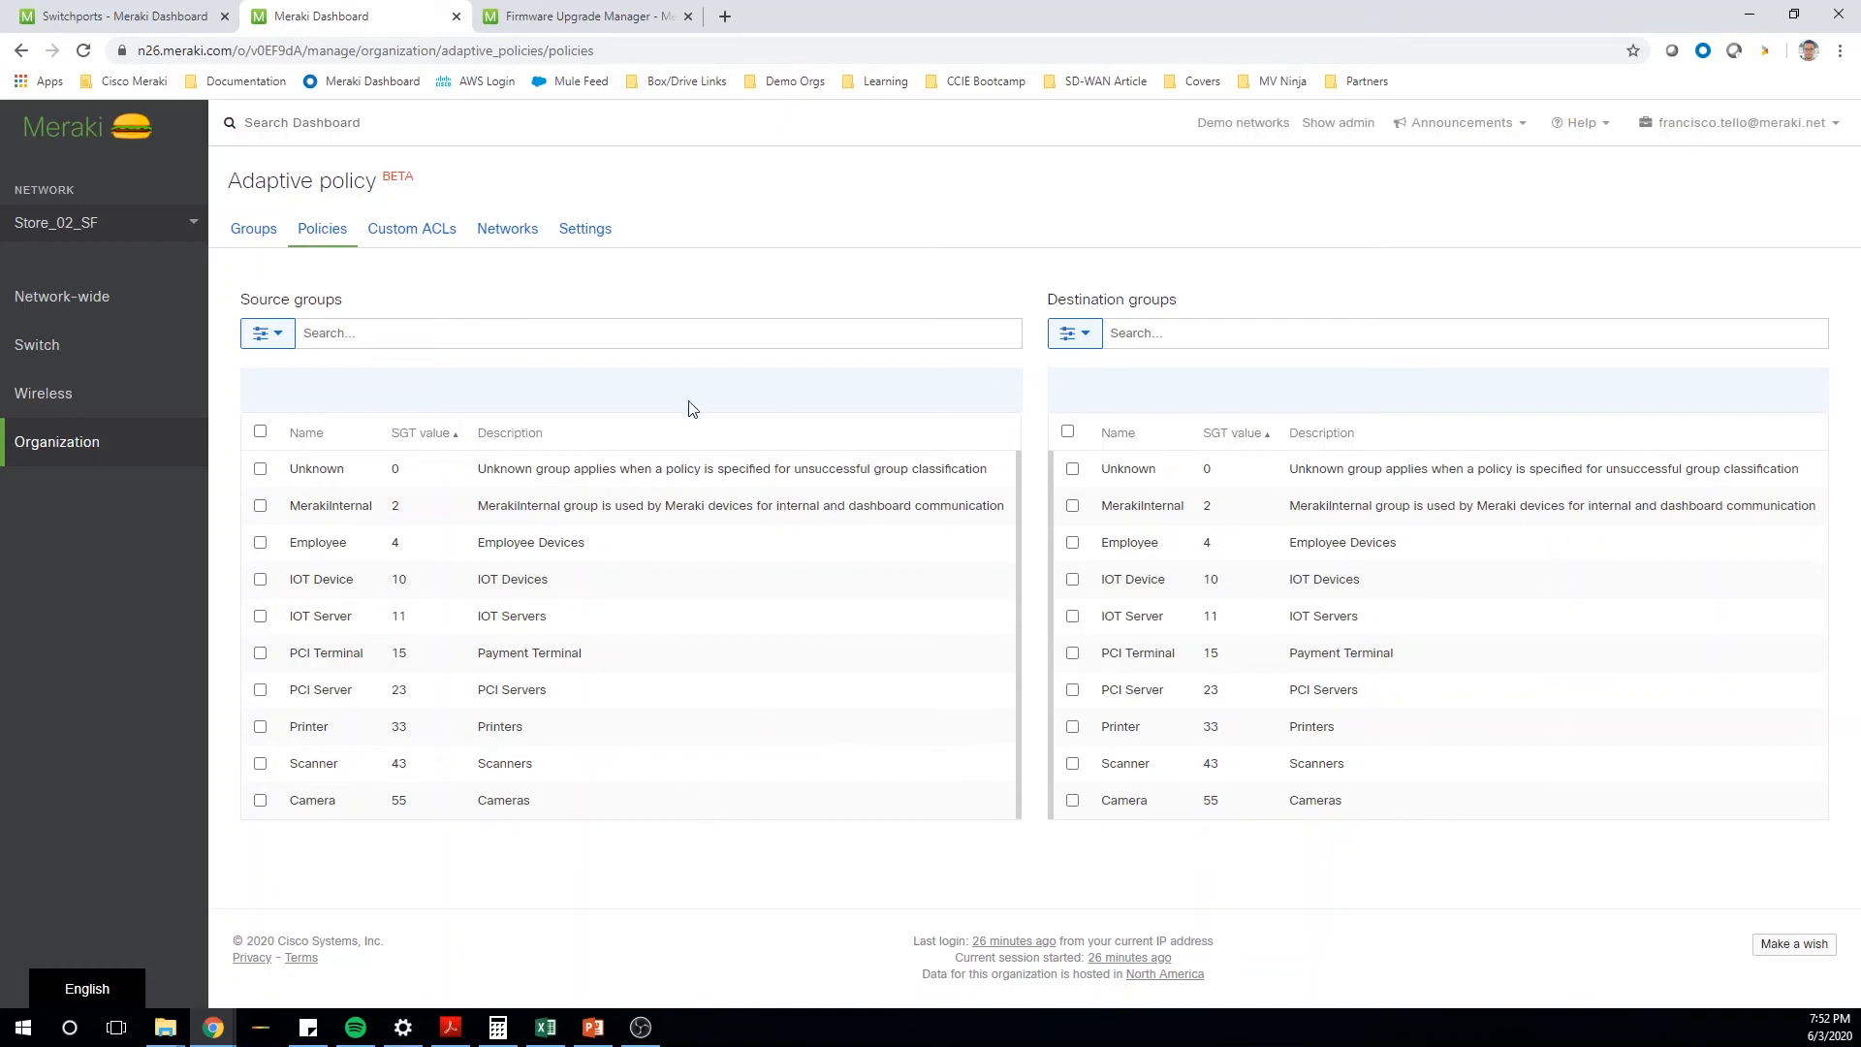
- On the Switchports page, try to assign adaptive policy group 10 : IOT Device to port IDF_01 / 4 only, and deselect the port
{"action": "mouse_move", "coordinate": [62, 352]}
{"action": "left_click", "coordinate": [150, 12]}
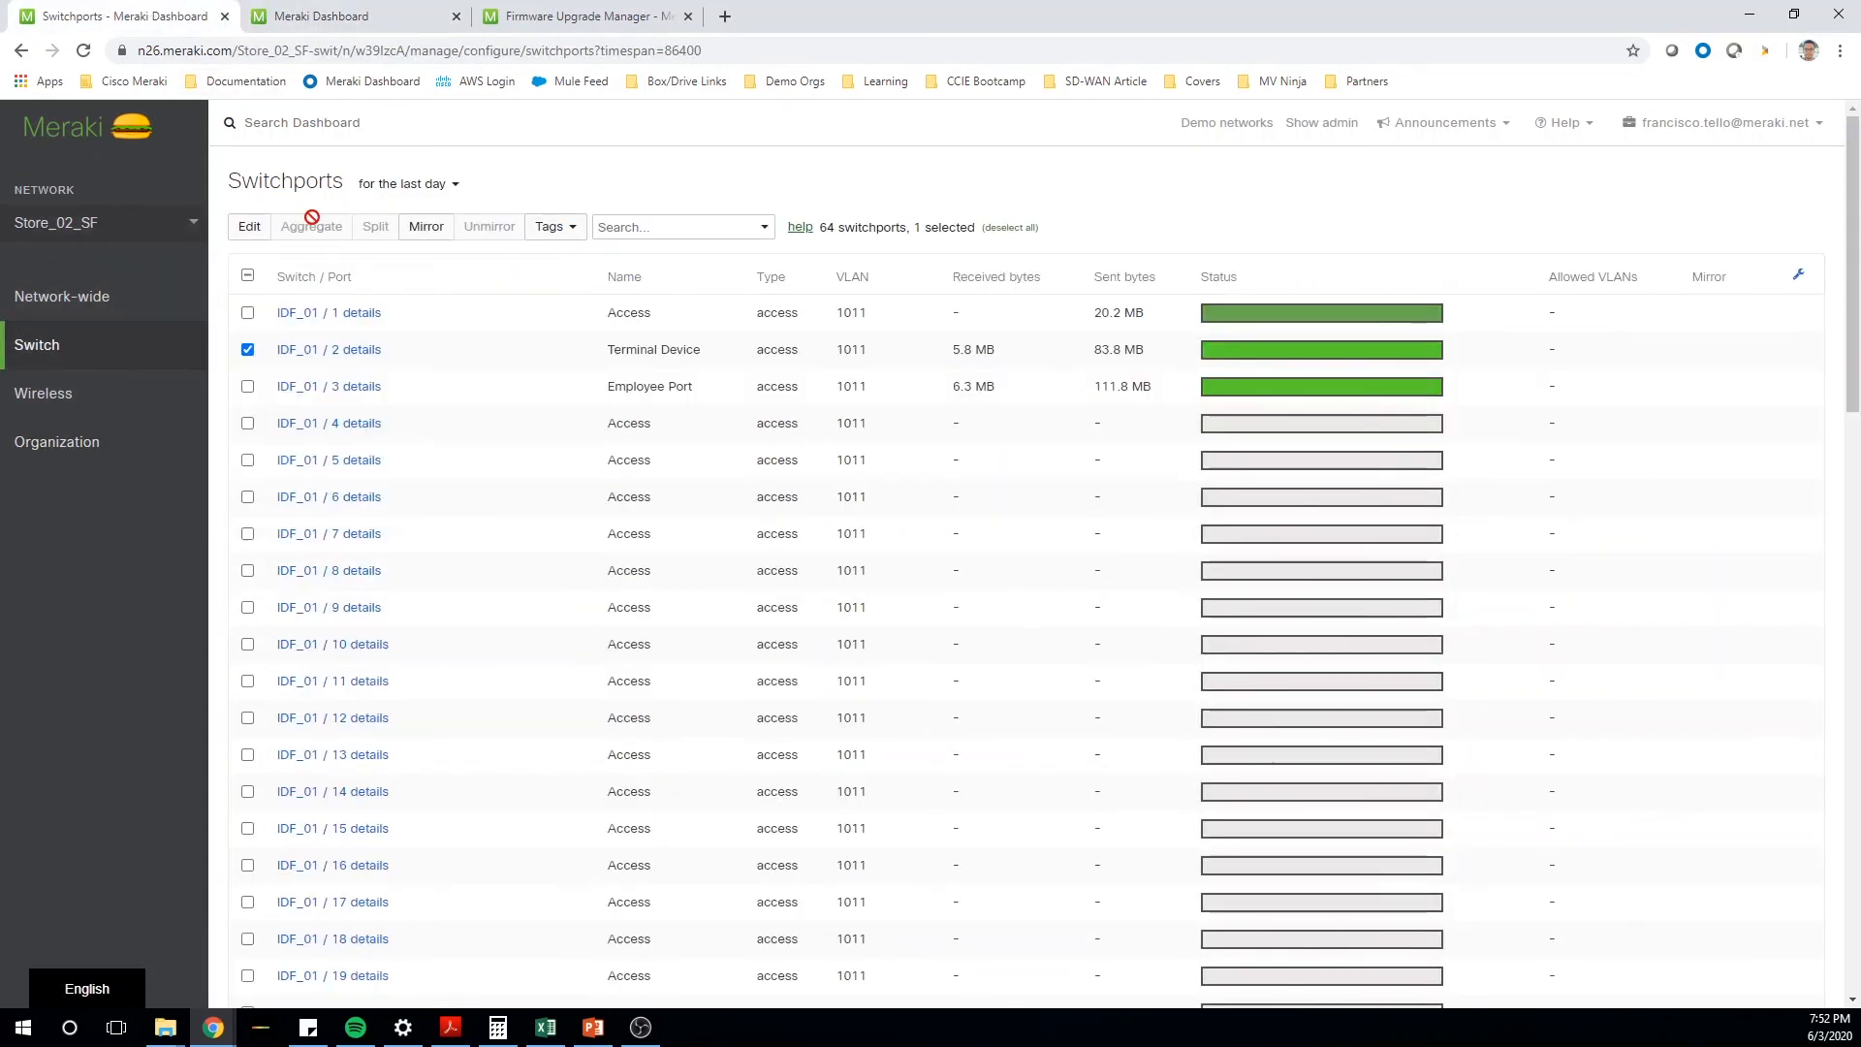
{"action": "left_click", "coordinate": [247, 349]}
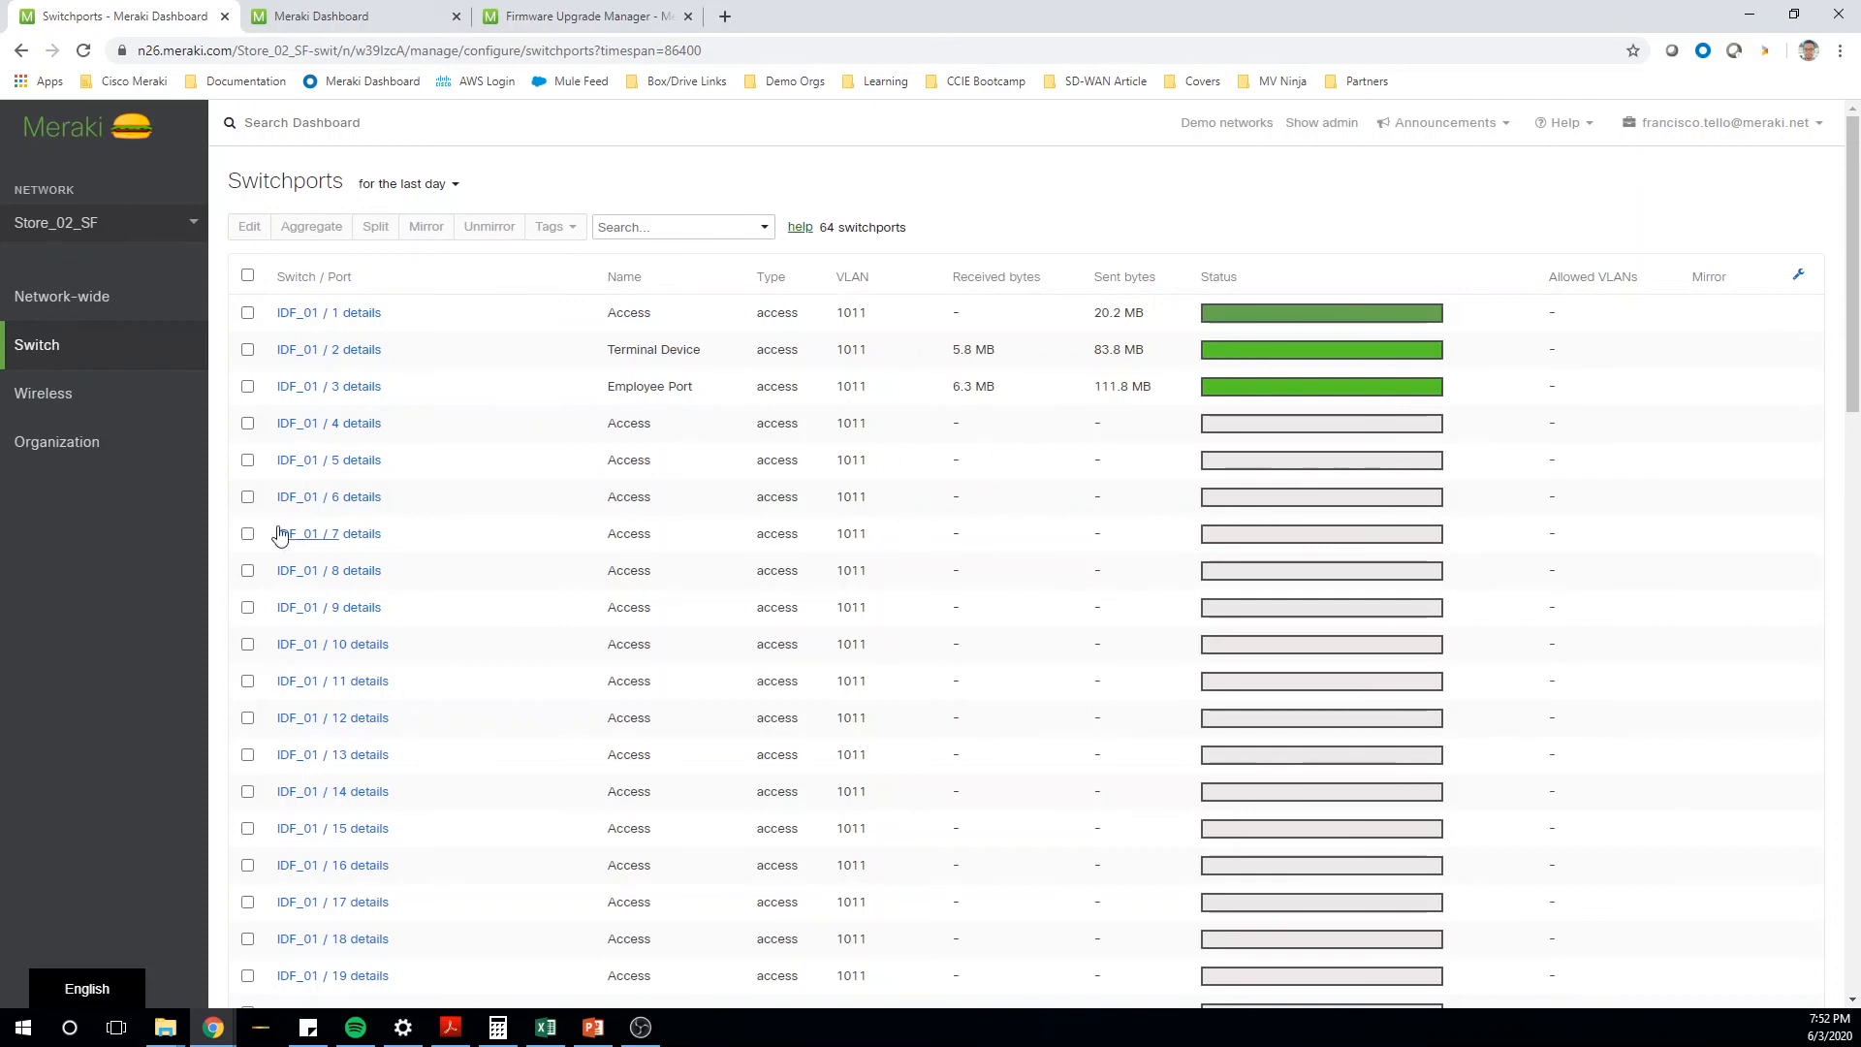
{"action": "left_click", "coordinate": [248, 425]}
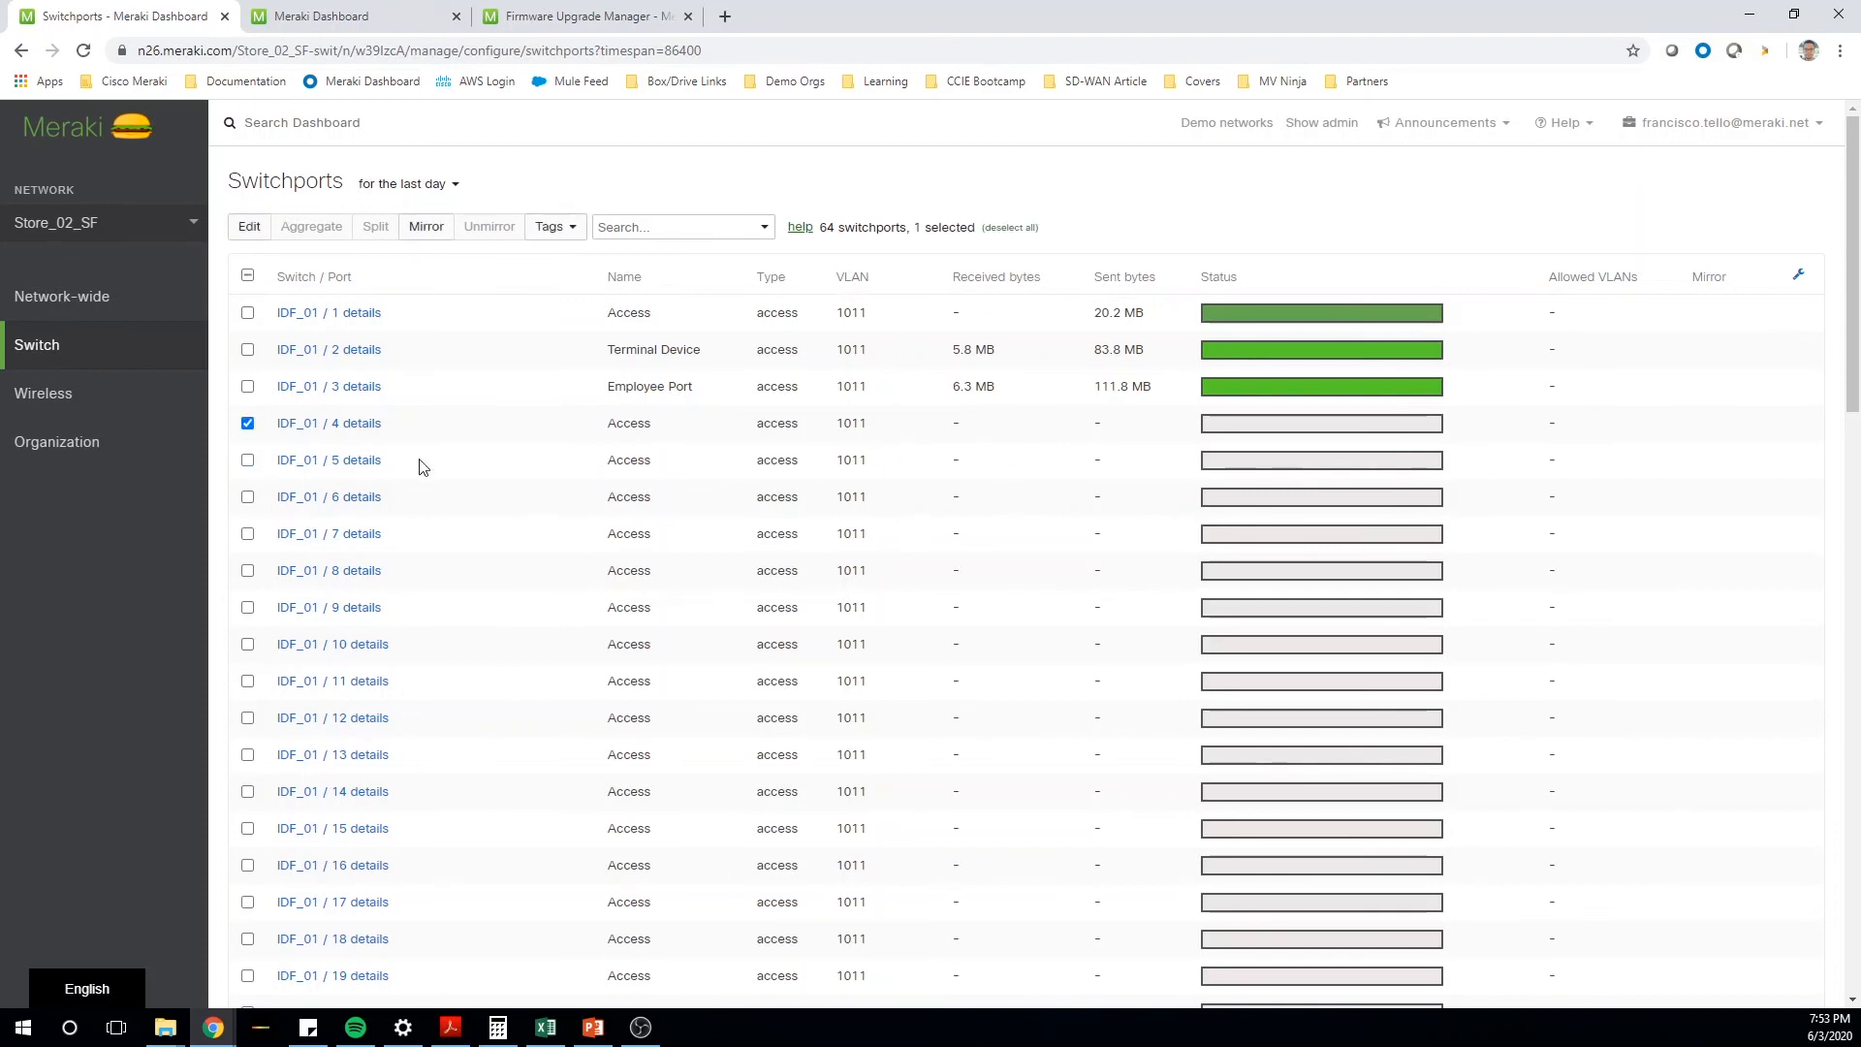
{"action": "left_click", "coordinate": [247, 238]}
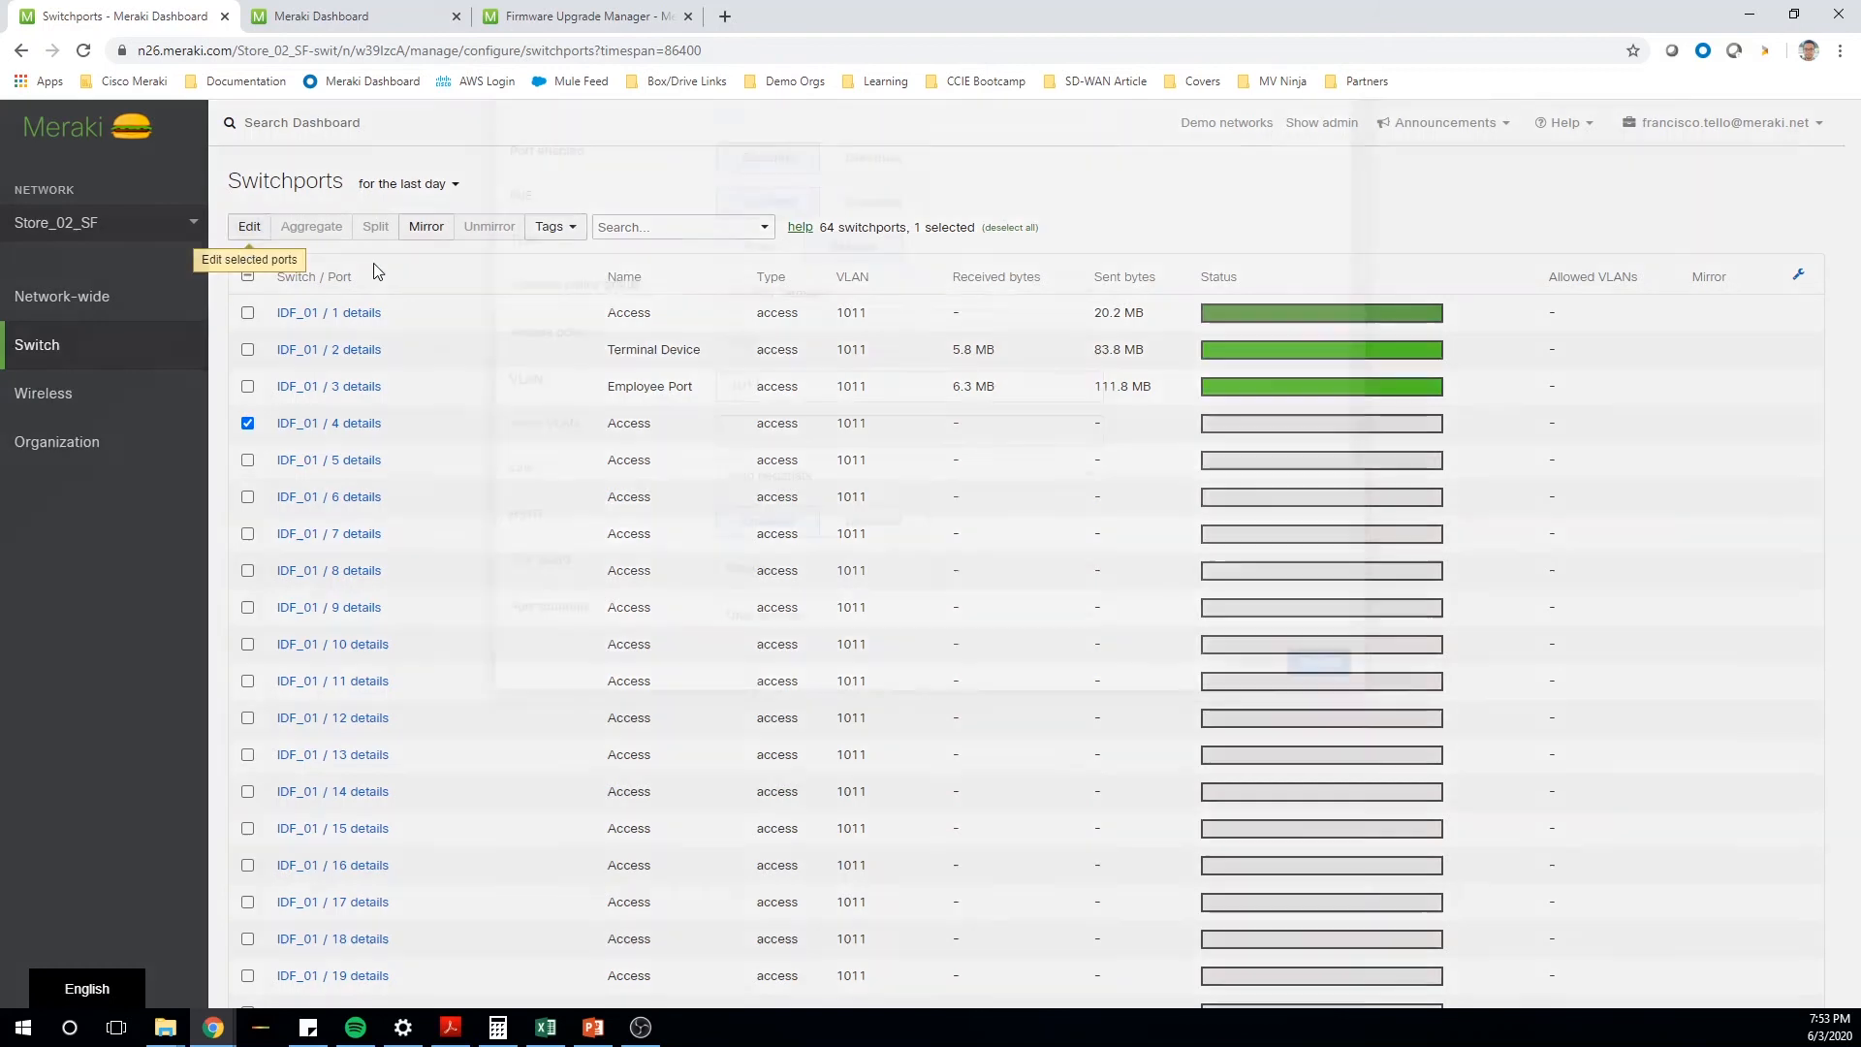
{"action": "left_click", "coordinate": [823, 481]}
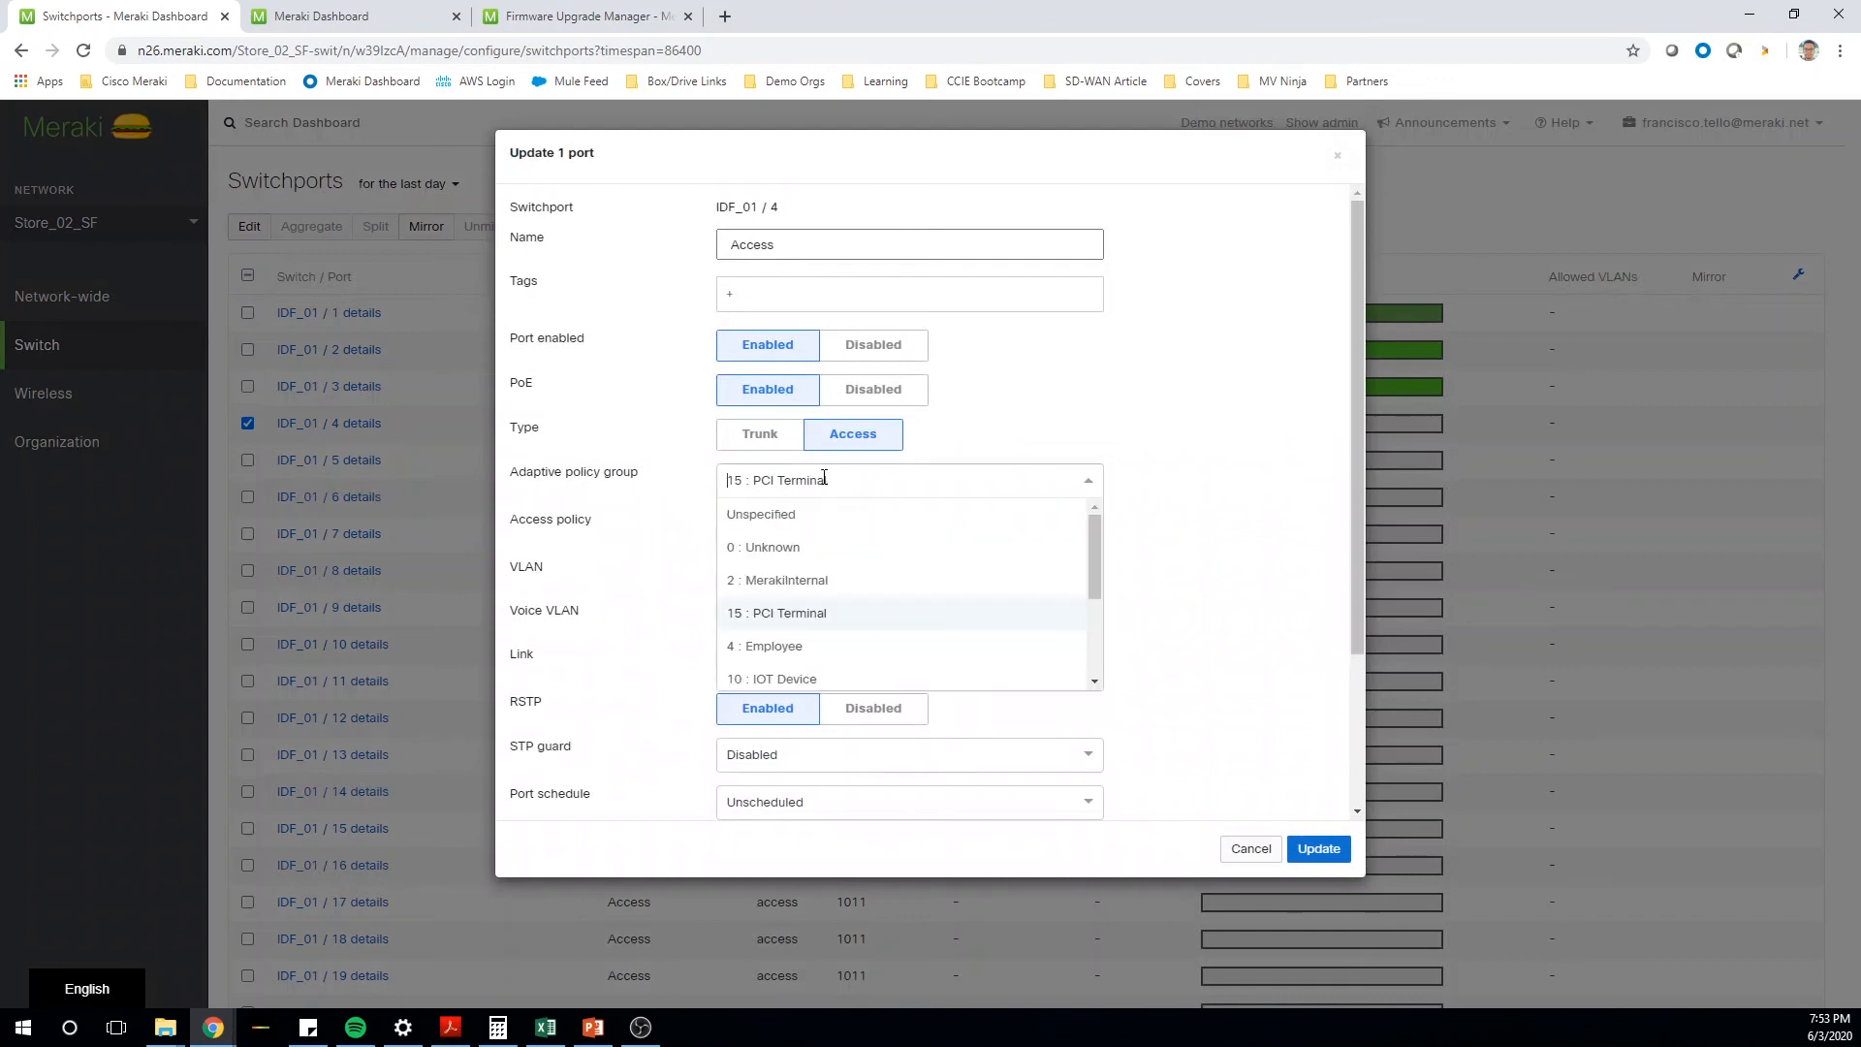
{"action": "scroll", "coordinate": [803, 631], "scroll_direction": "down", "scroll_amount": 3}
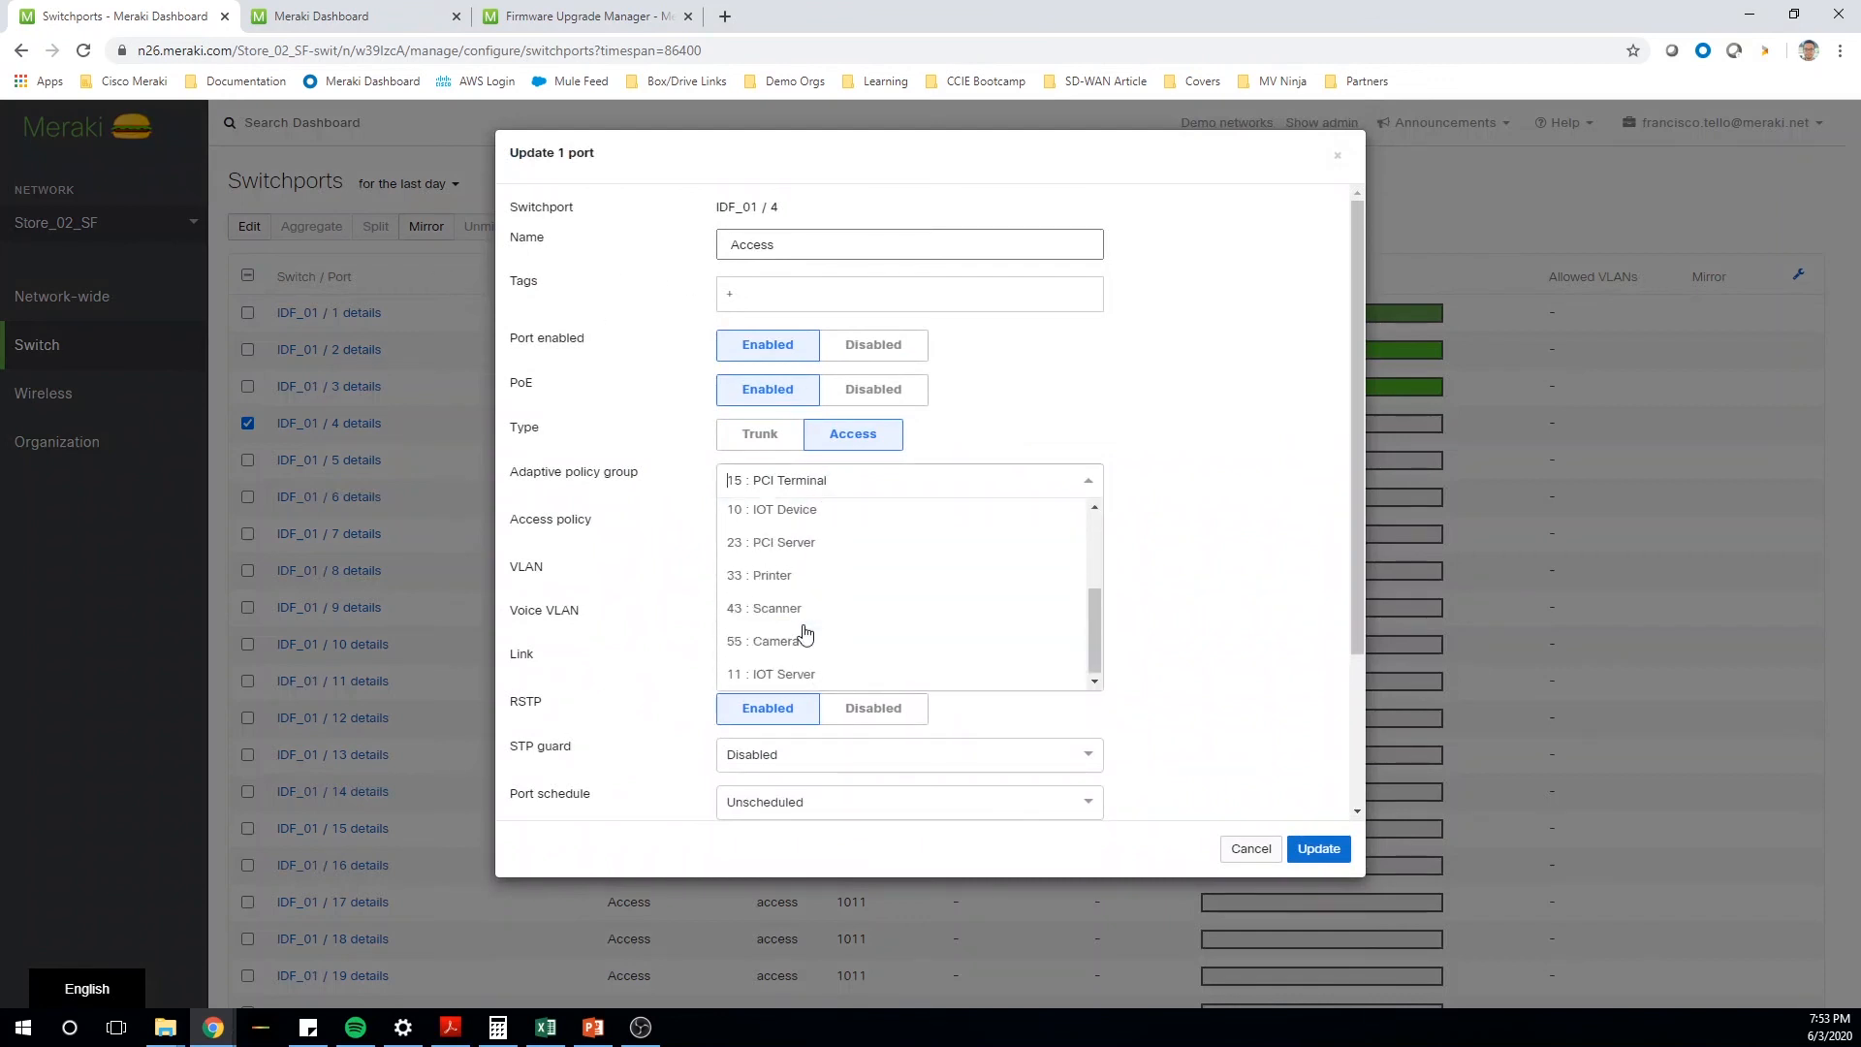
{"action": "left_click", "coordinate": [803, 509]}
{"action": "left_click", "coordinate": [1318, 856]}
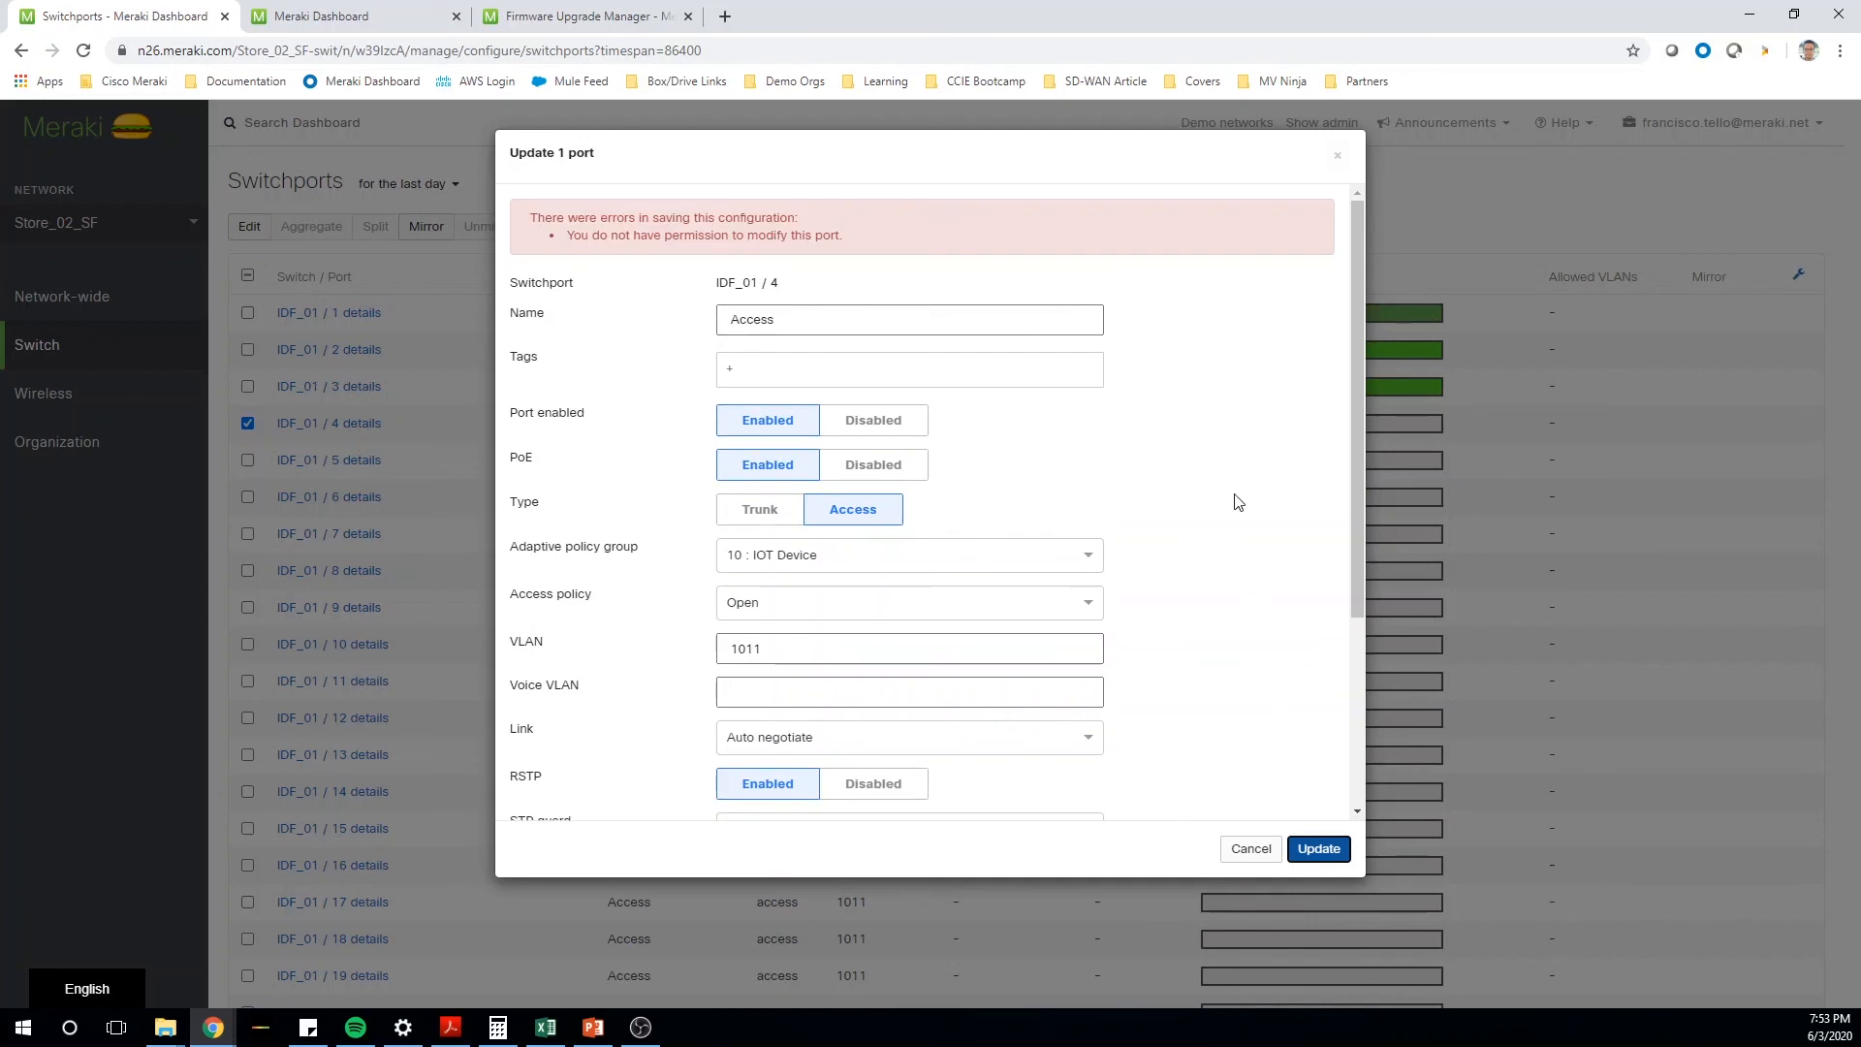
{"action": "left_click", "coordinate": [1338, 156]}
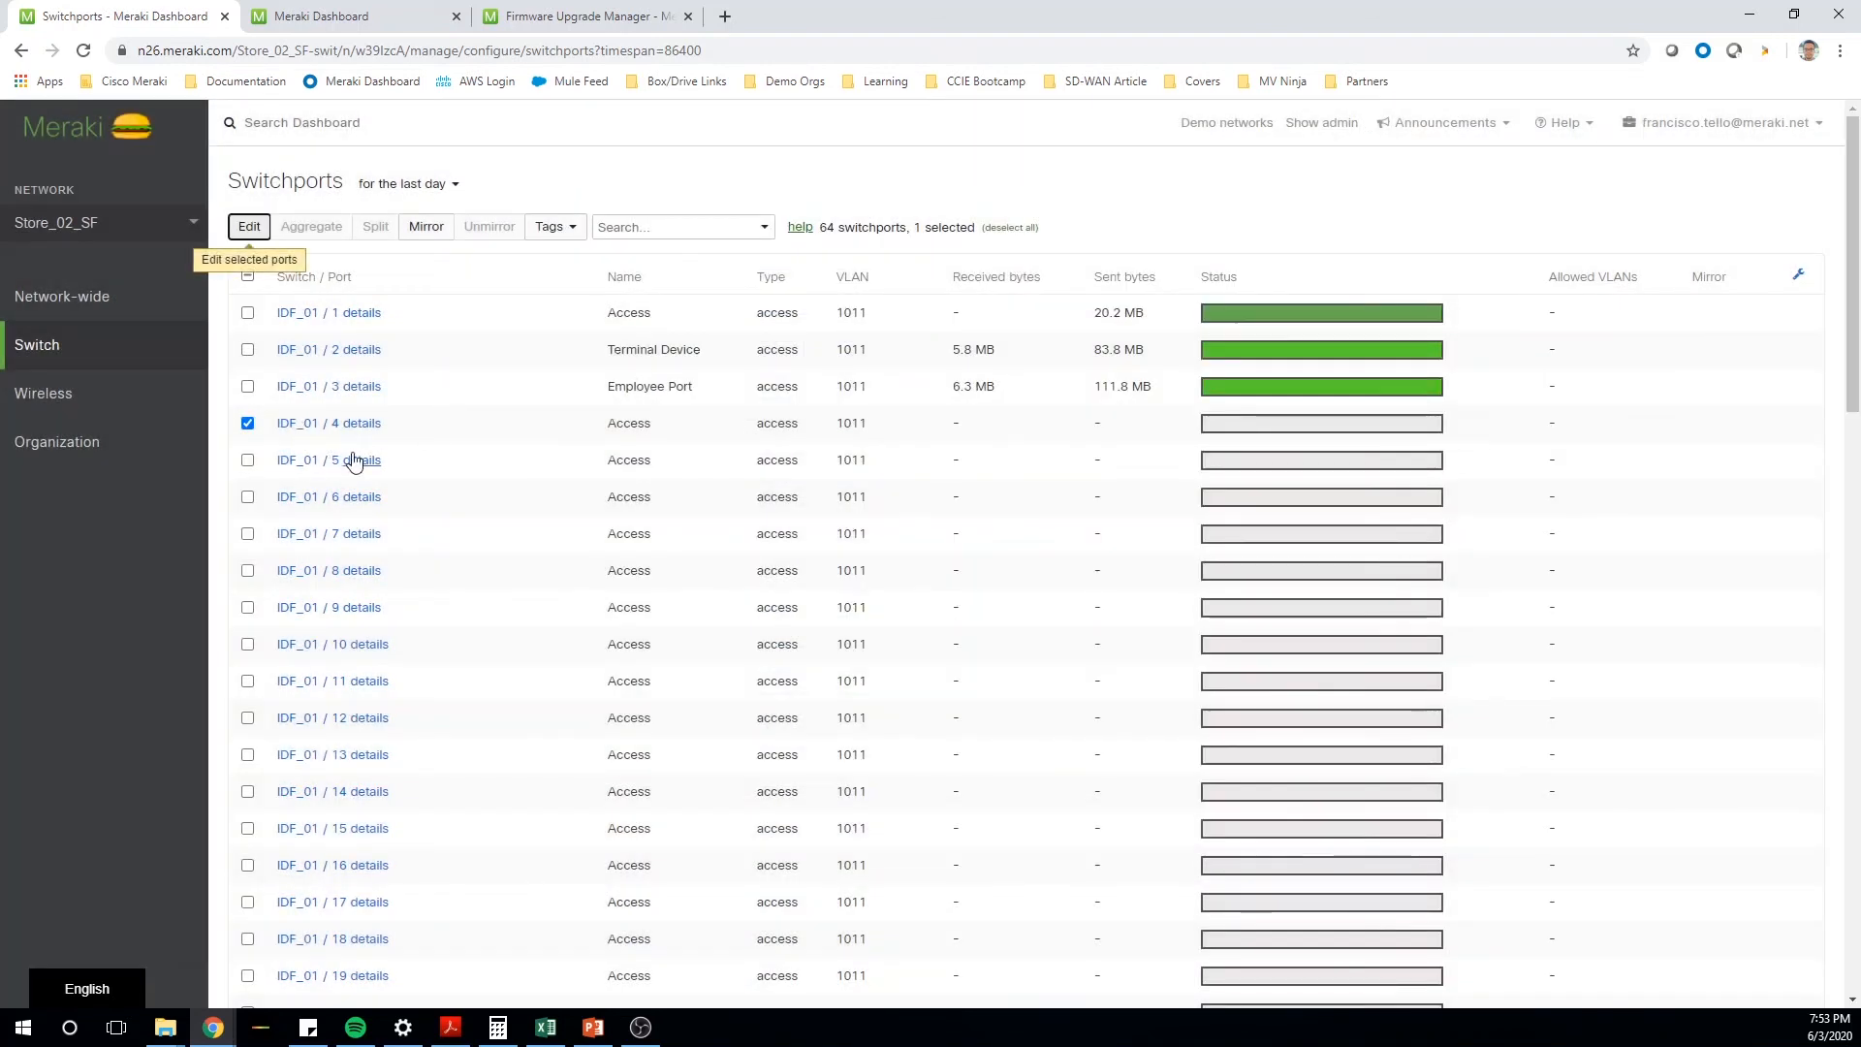
{"action": "left_click", "coordinate": [247, 424]}
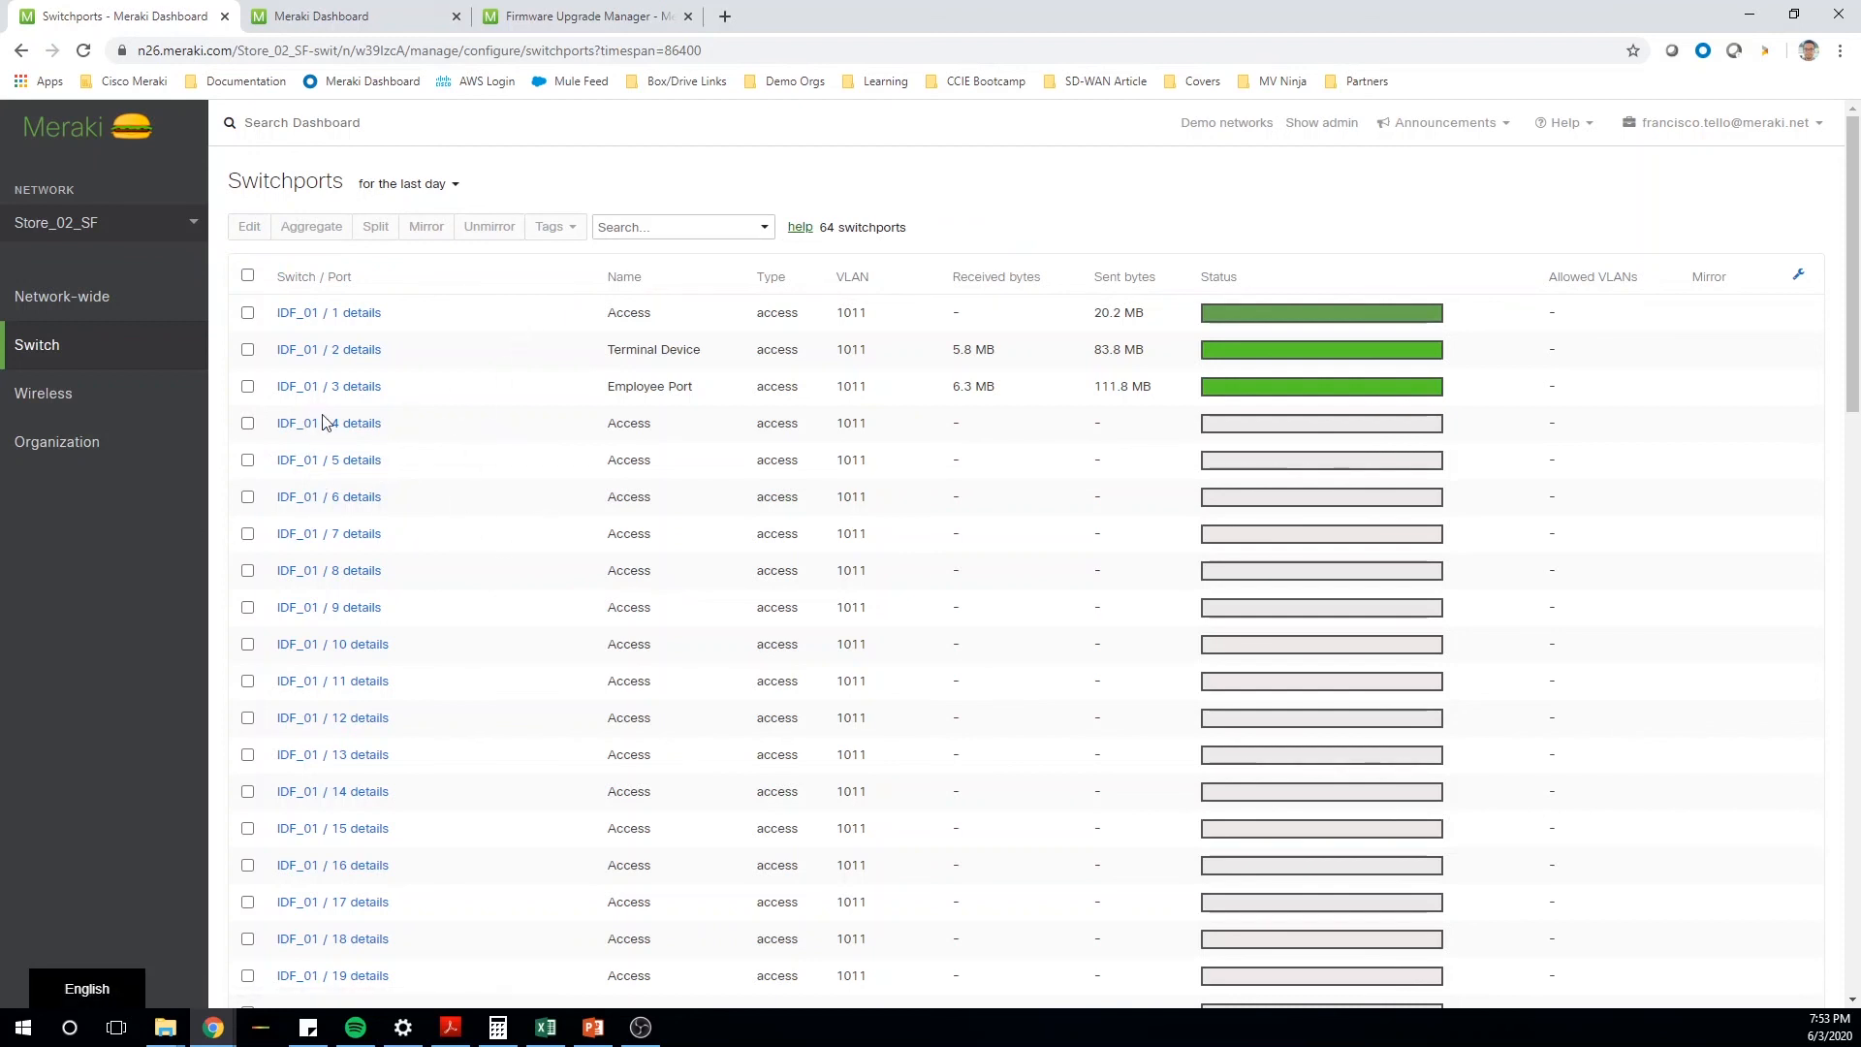
- Open the wireless access control settings and choose 10: IOT Device as the Adaptive Policy Group for the IOT_Net SSID
{"action": "mouse_move", "coordinate": [119, 396]}
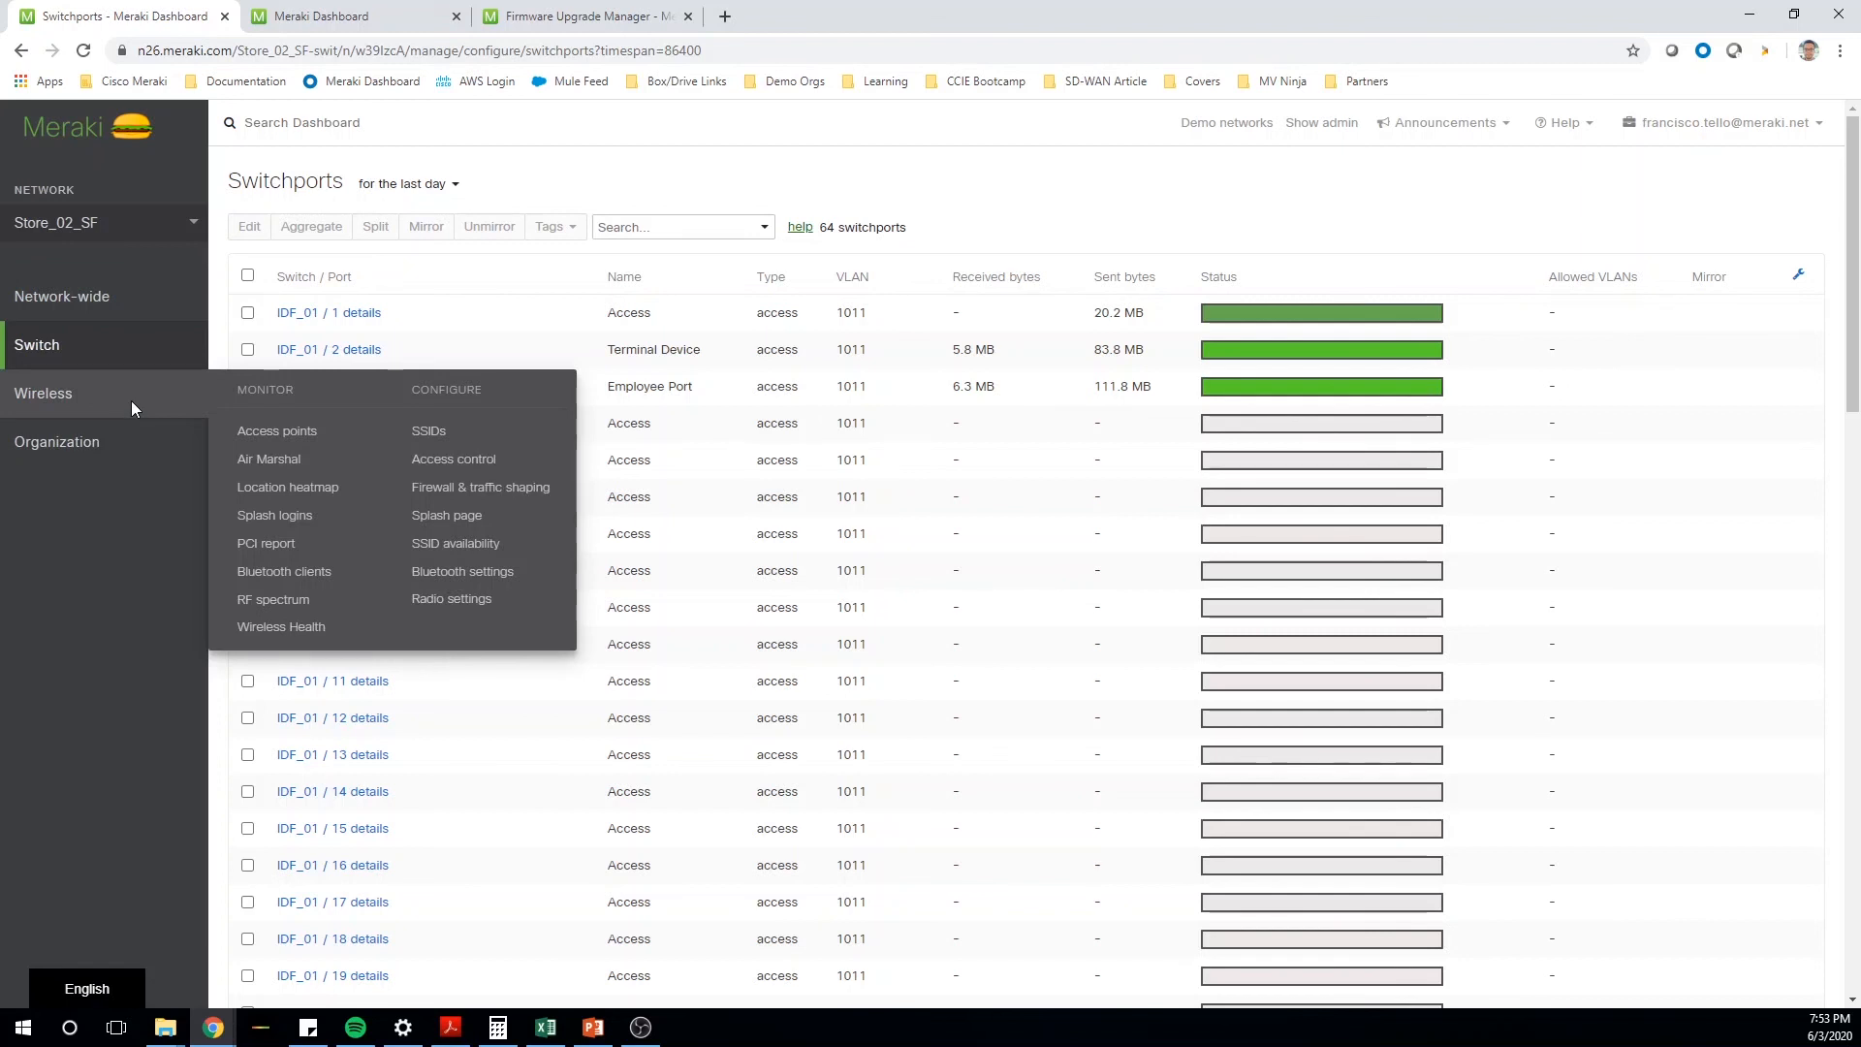
{"action": "left_click", "coordinate": [456, 460]}
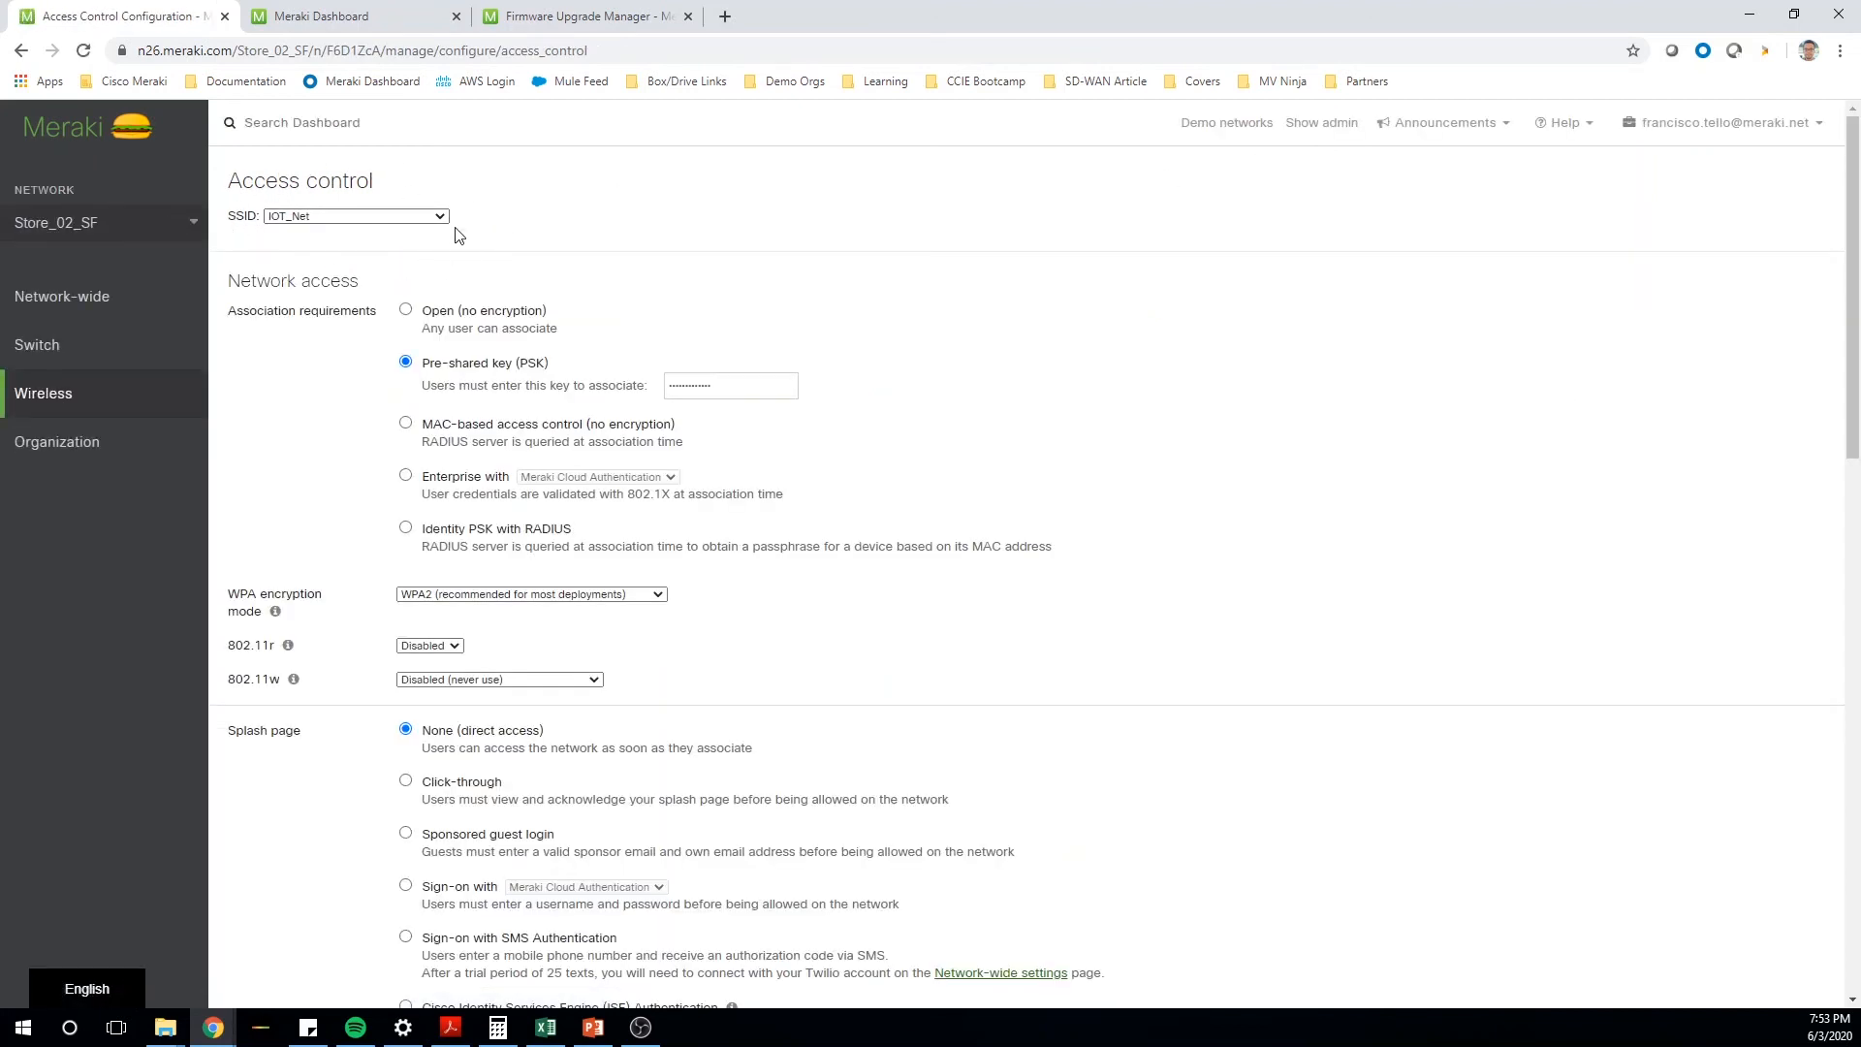
{"action": "scroll", "coordinate": [1000, 438], "scroll_direction": "down", "scroll_amount": 10}
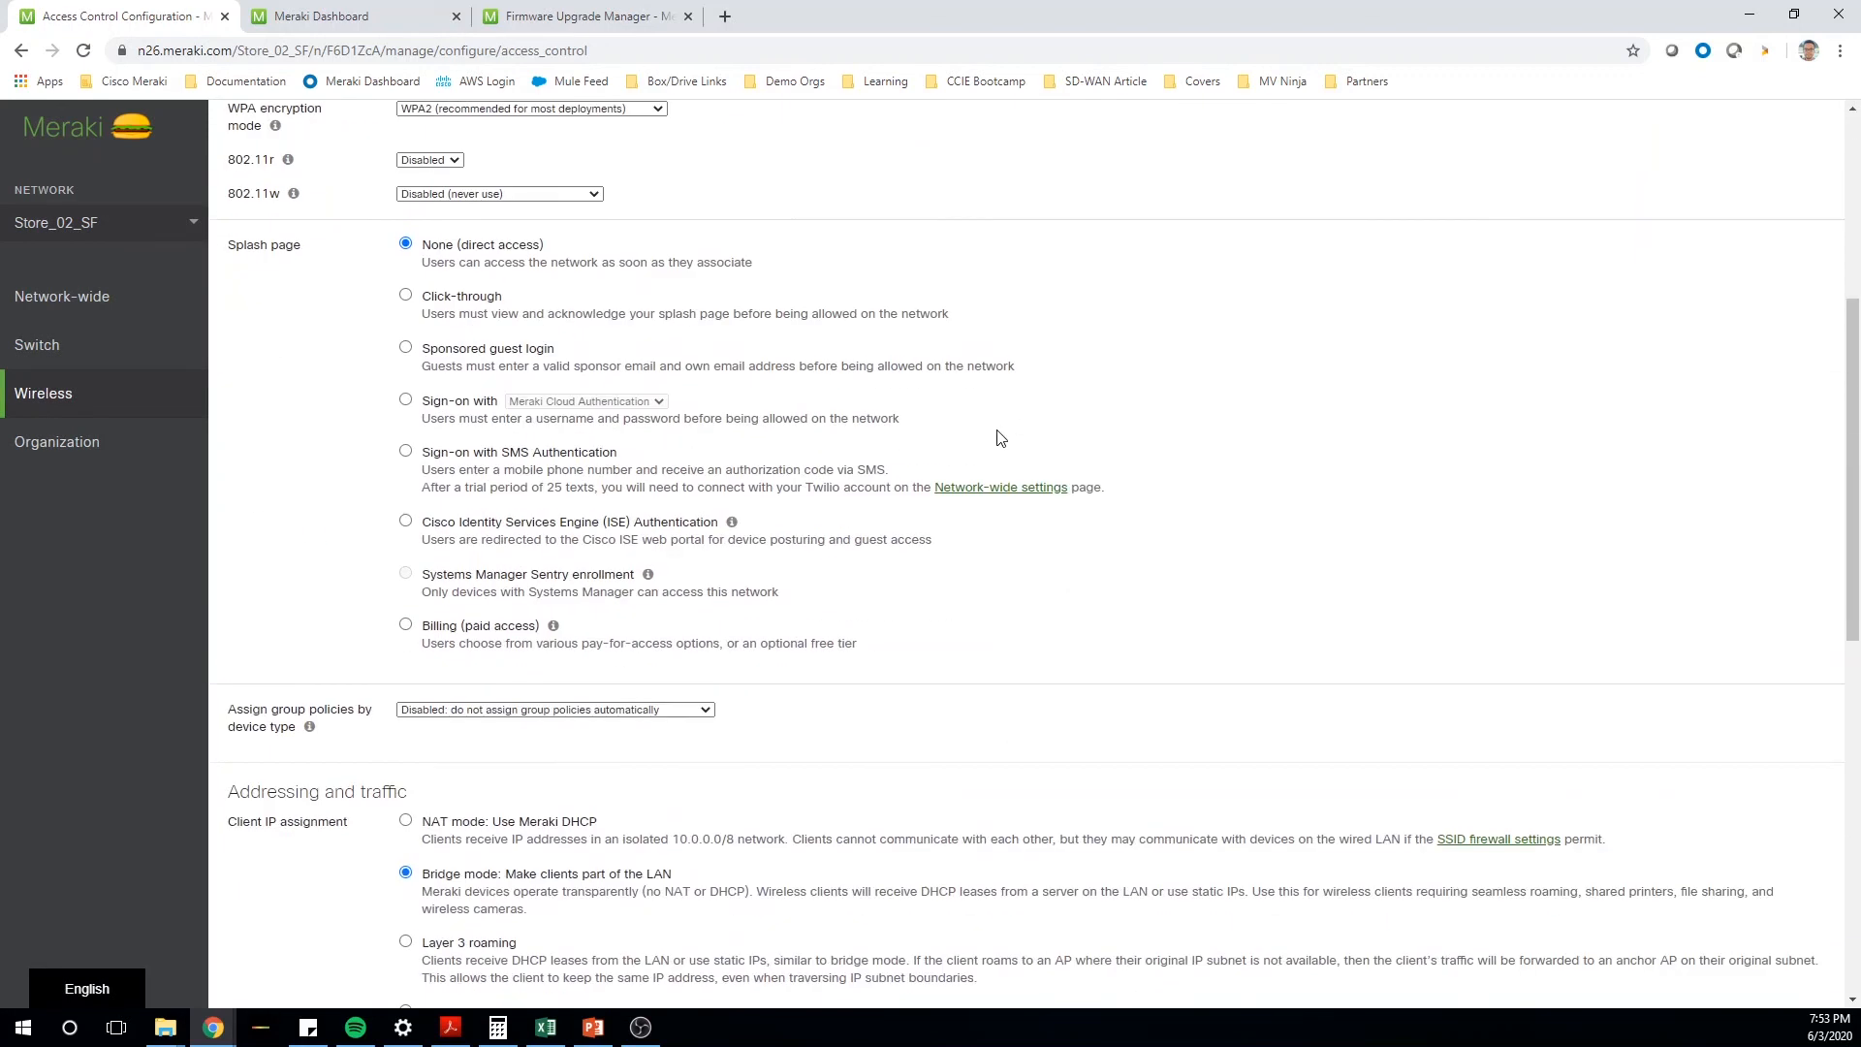
{"action": "scroll", "coordinate": [449, 378], "scroll_direction": "down", "scroll_amount": 2}
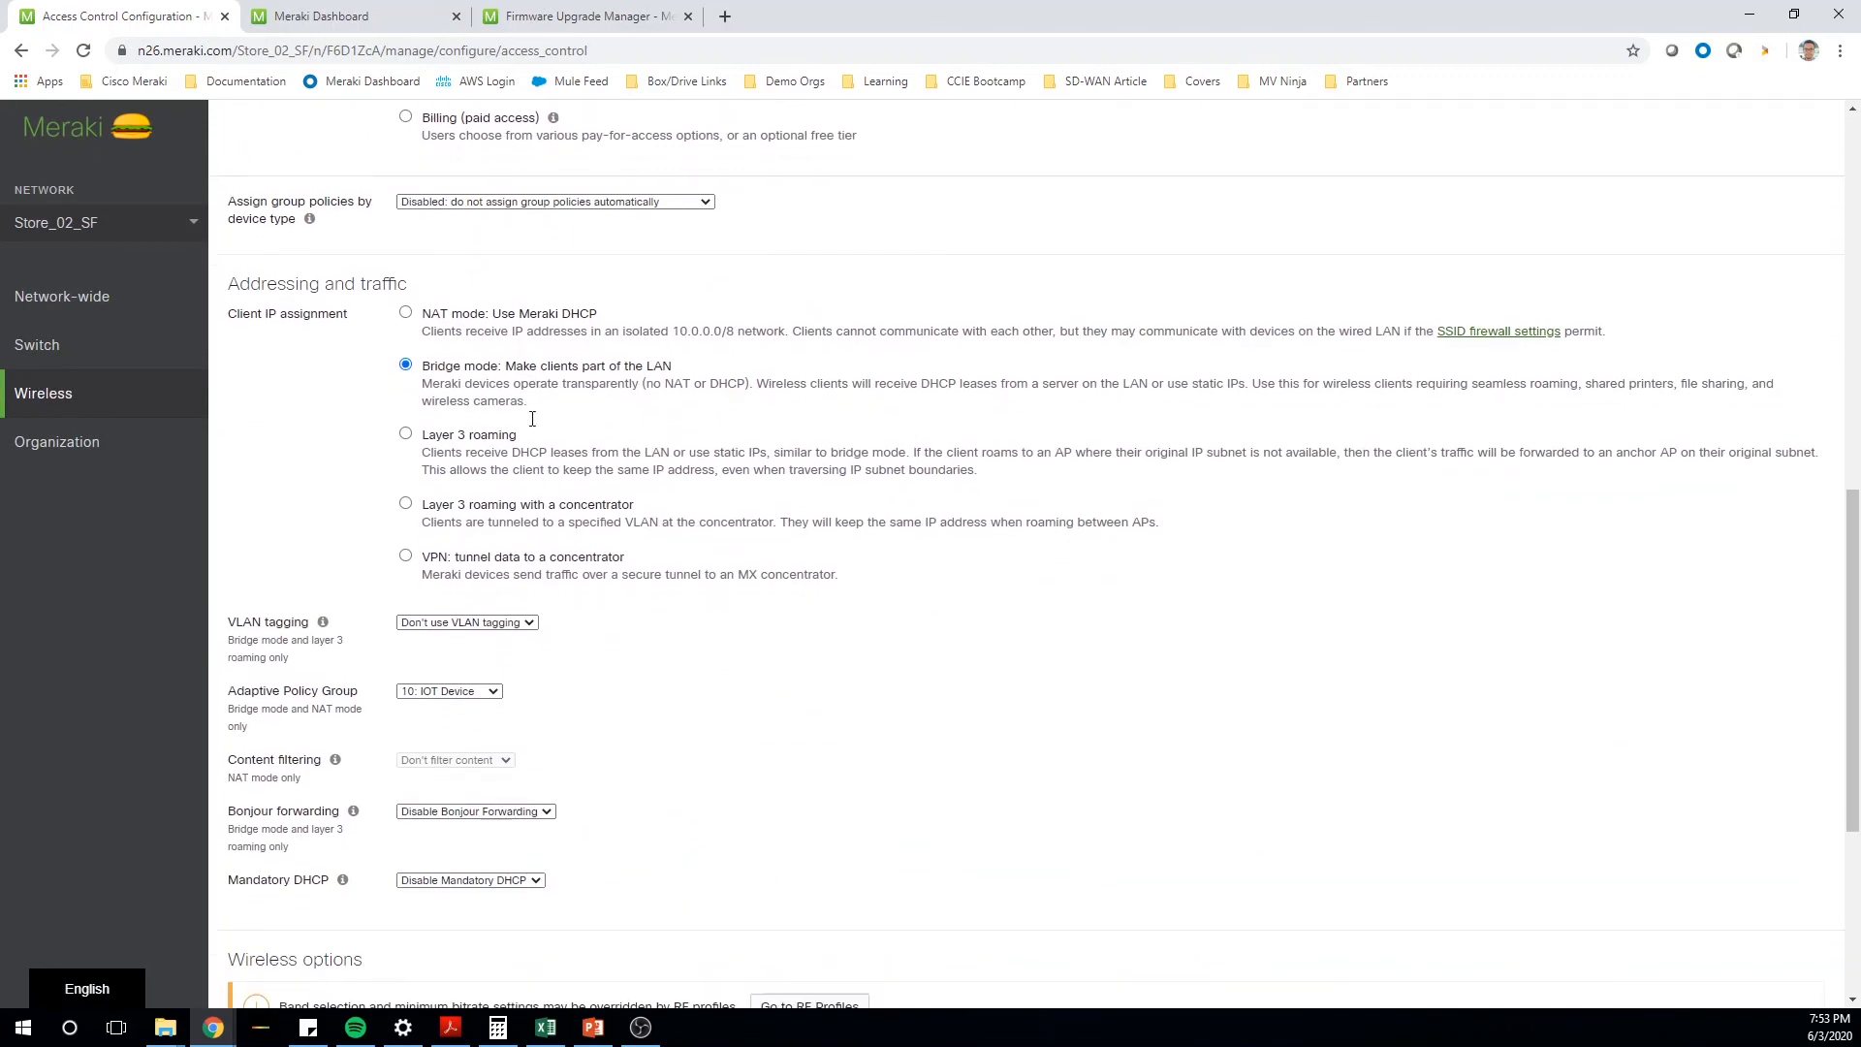
{"action": "left_click_drag", "start_coordinate": [227, 523], "coordinate": [373, 535]}
{"action": "left_click", "coordinate": [557, 567]}
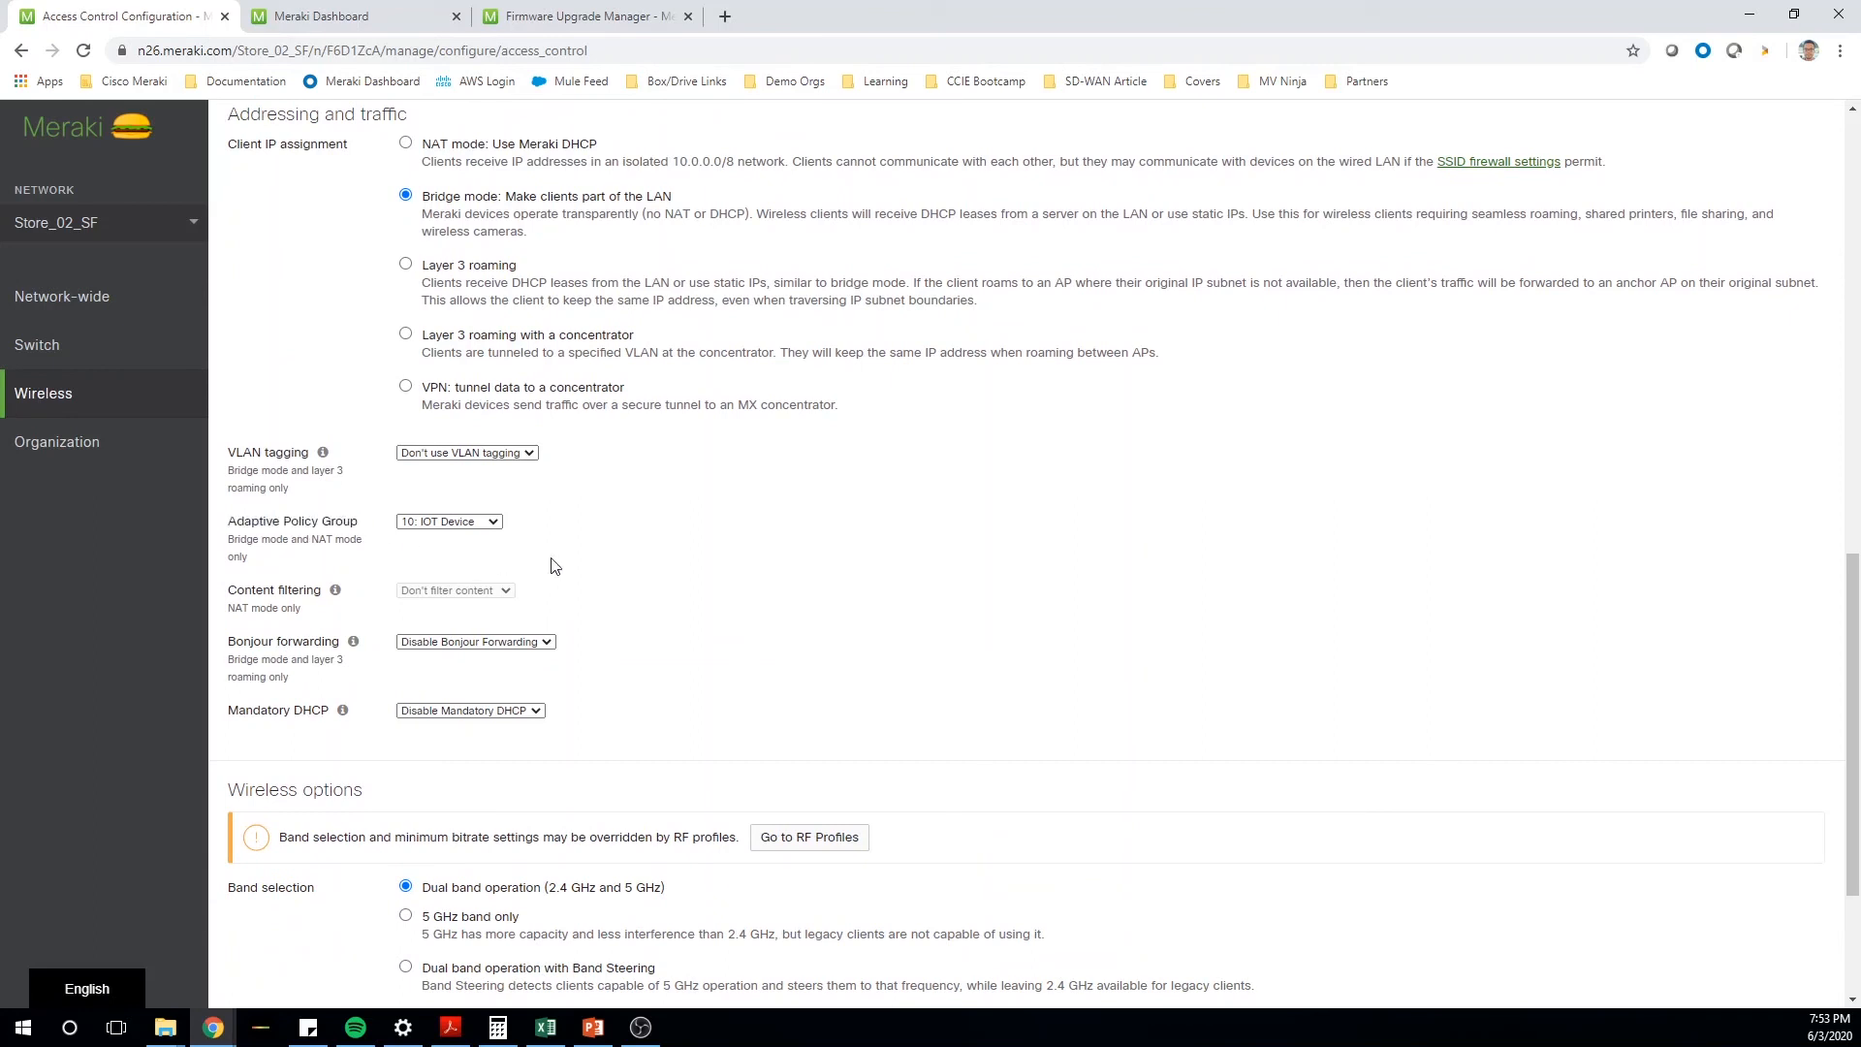
{"action": "left_click", "coordinate": [465, 524]}
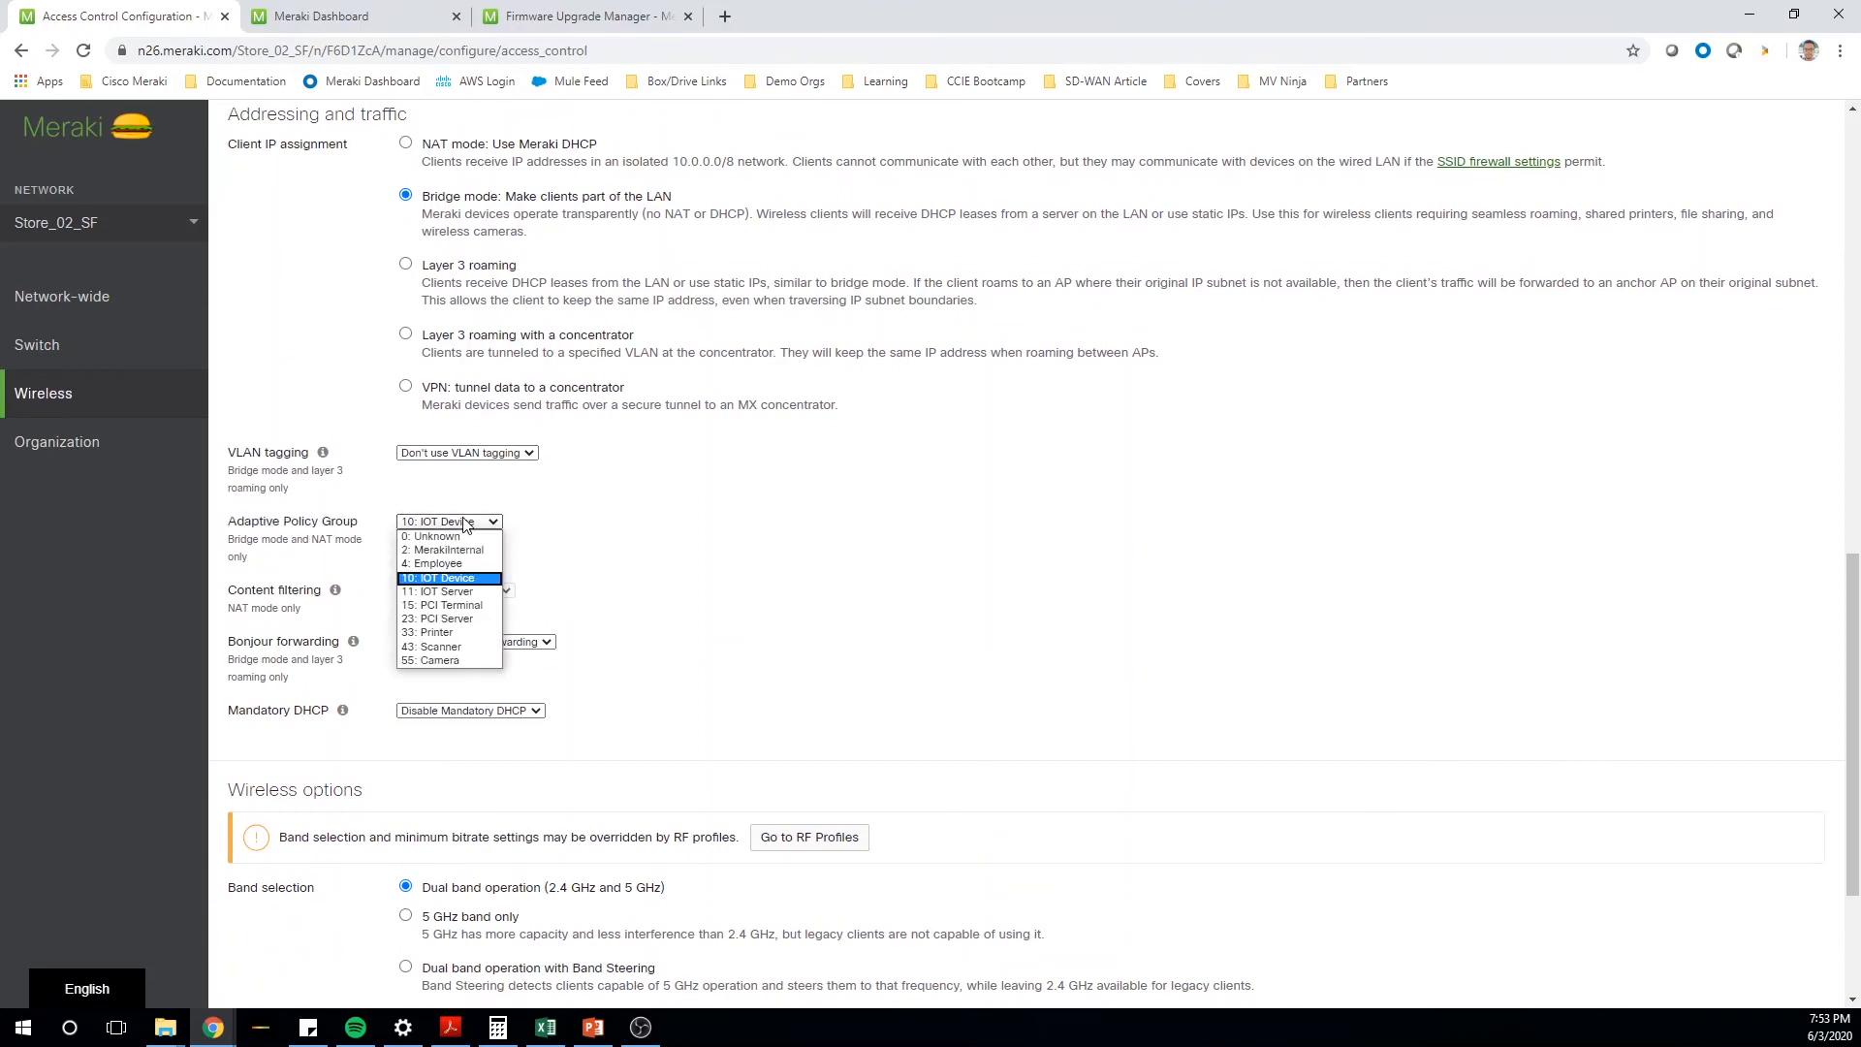
{"action": "left_click", "coordinate": [472, 578]}
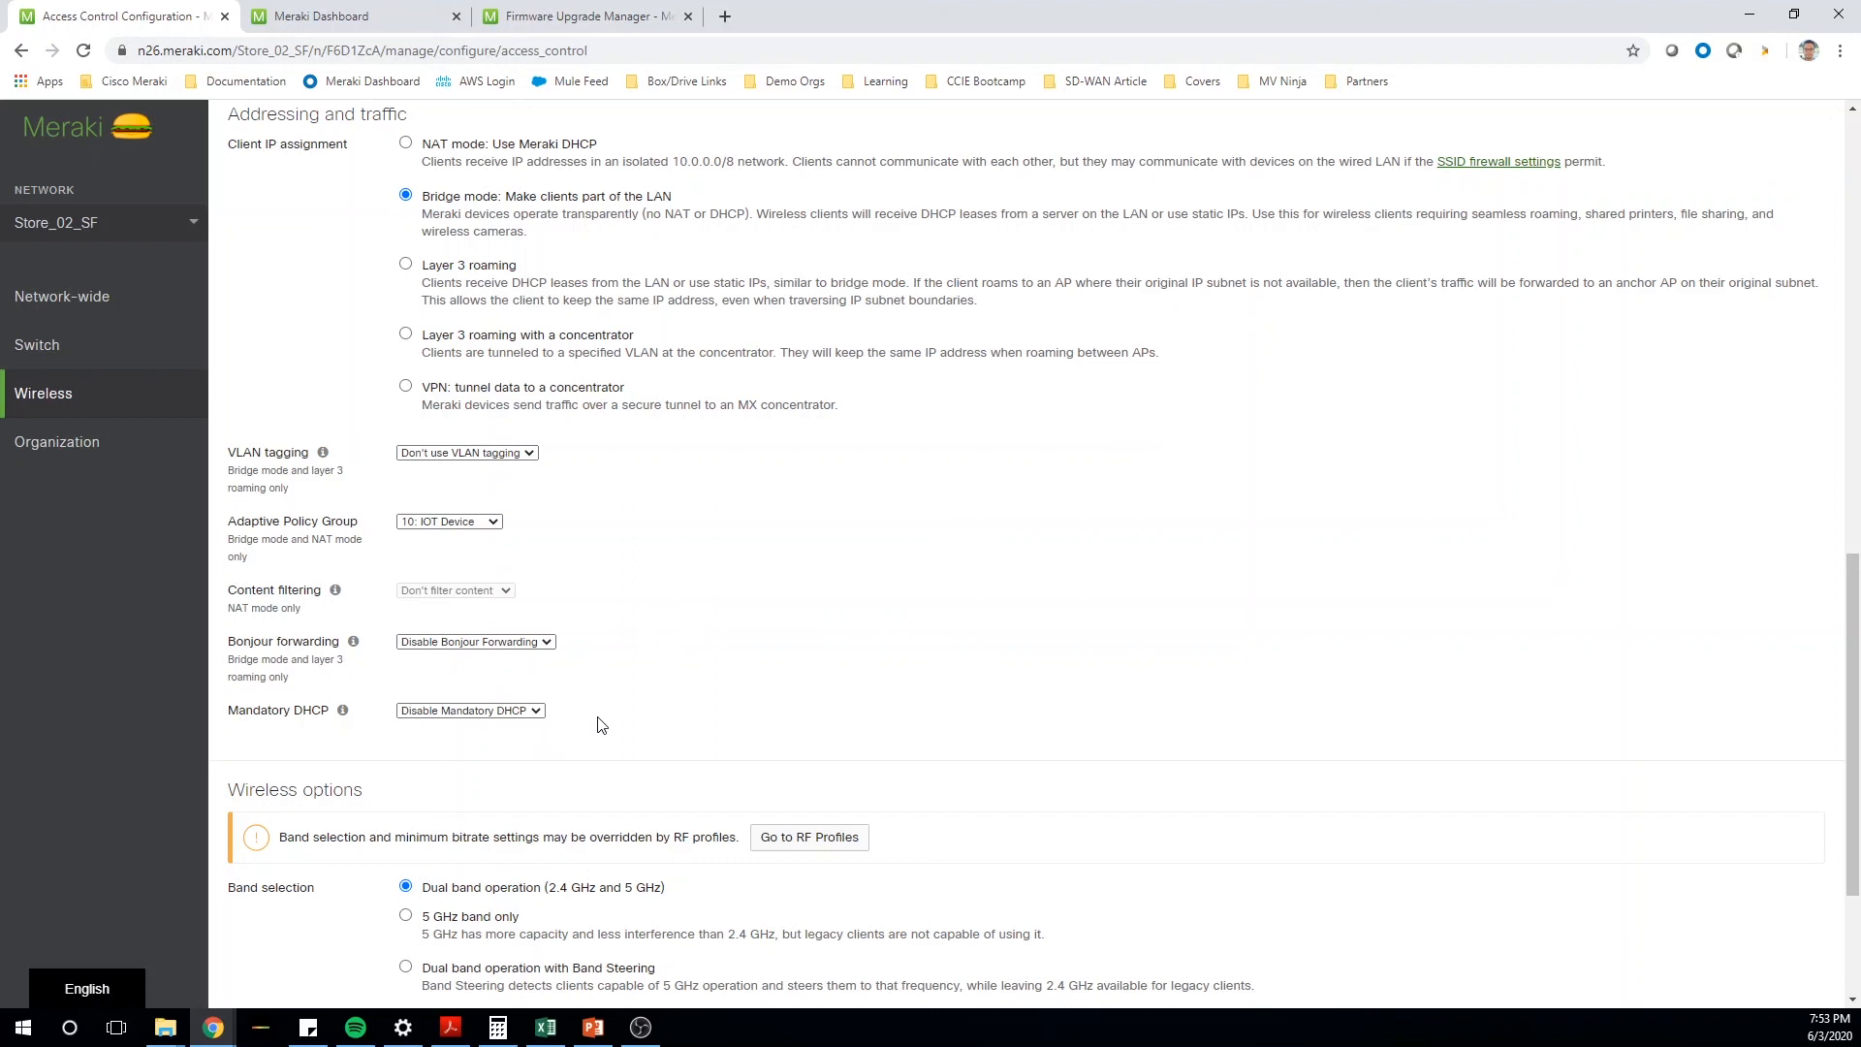
- Set the IOT_Net association requirement to Enterprise with my RADIUS server and switch to PowerPoint
{"action": "scroll", "coordinate": [601, 725], "scroll_direction": "up", "scroll_amount": 15}
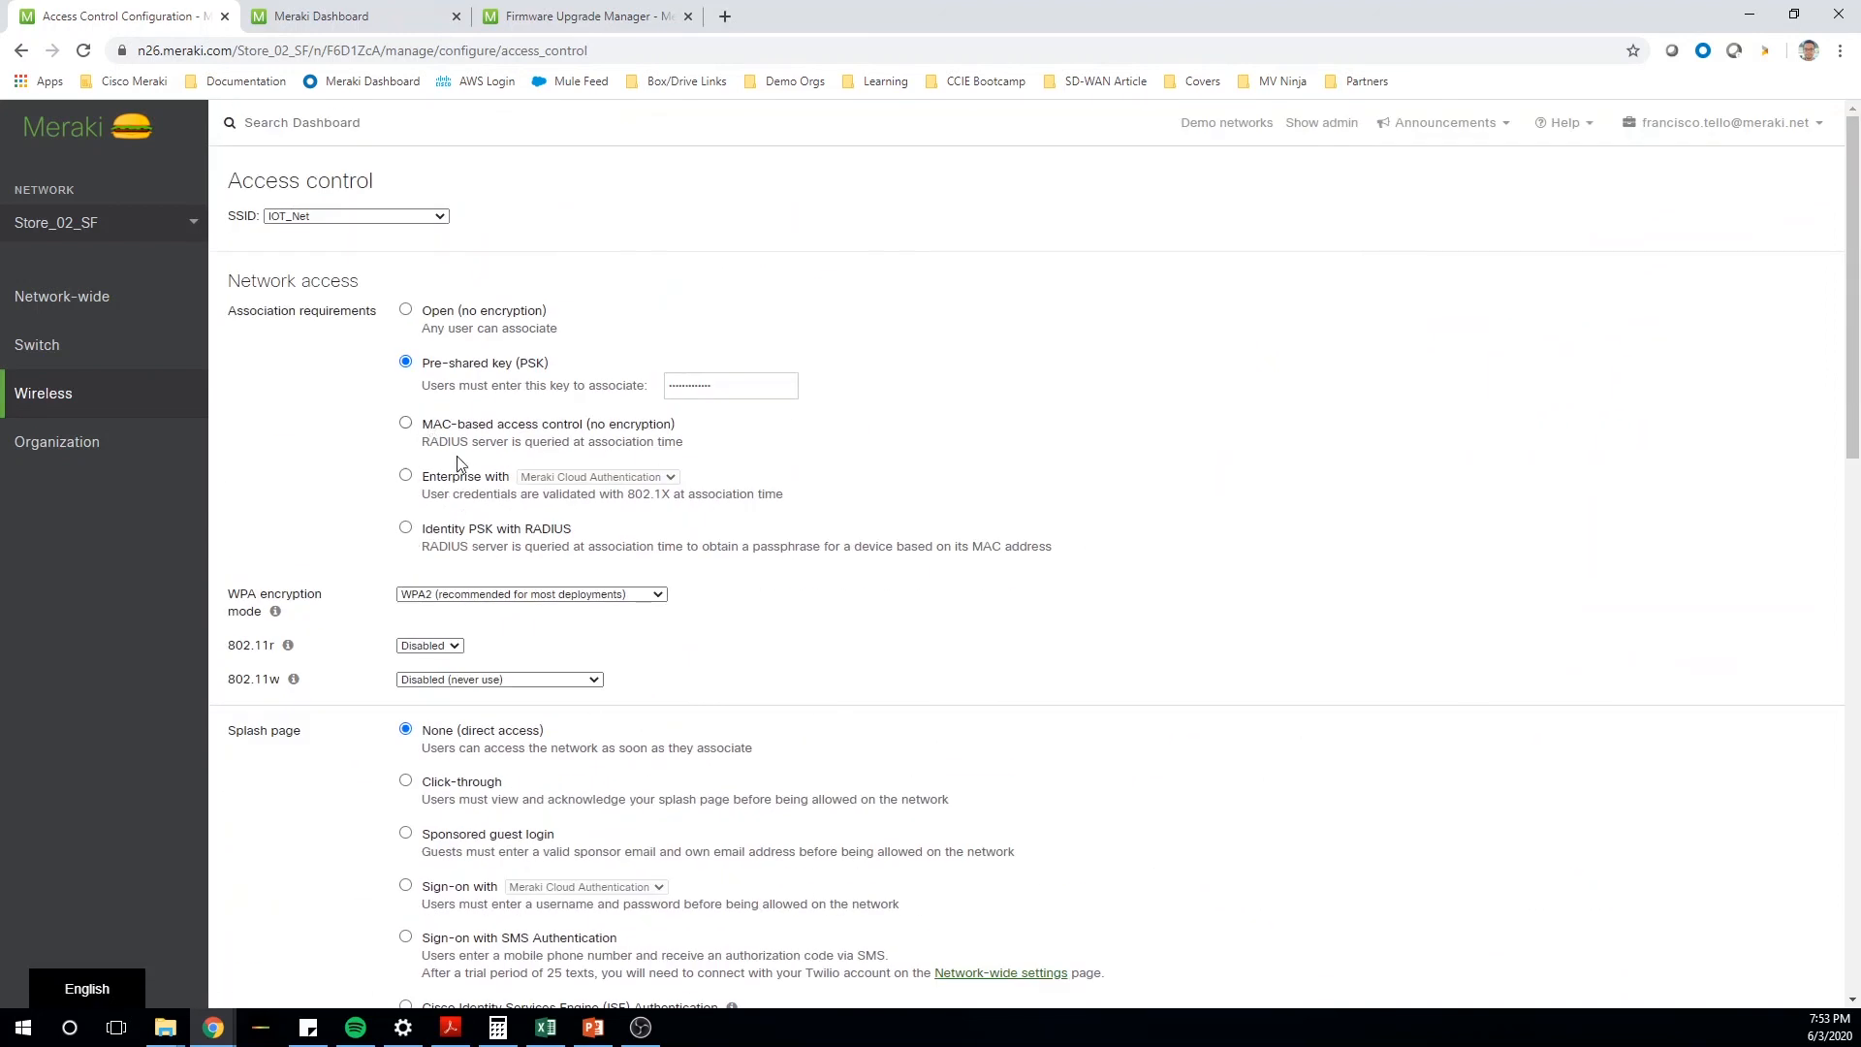
{"action": "left_click", "coordinate": [407, 475]}
{"action": "left_click", "coordinate": [582, 468]}
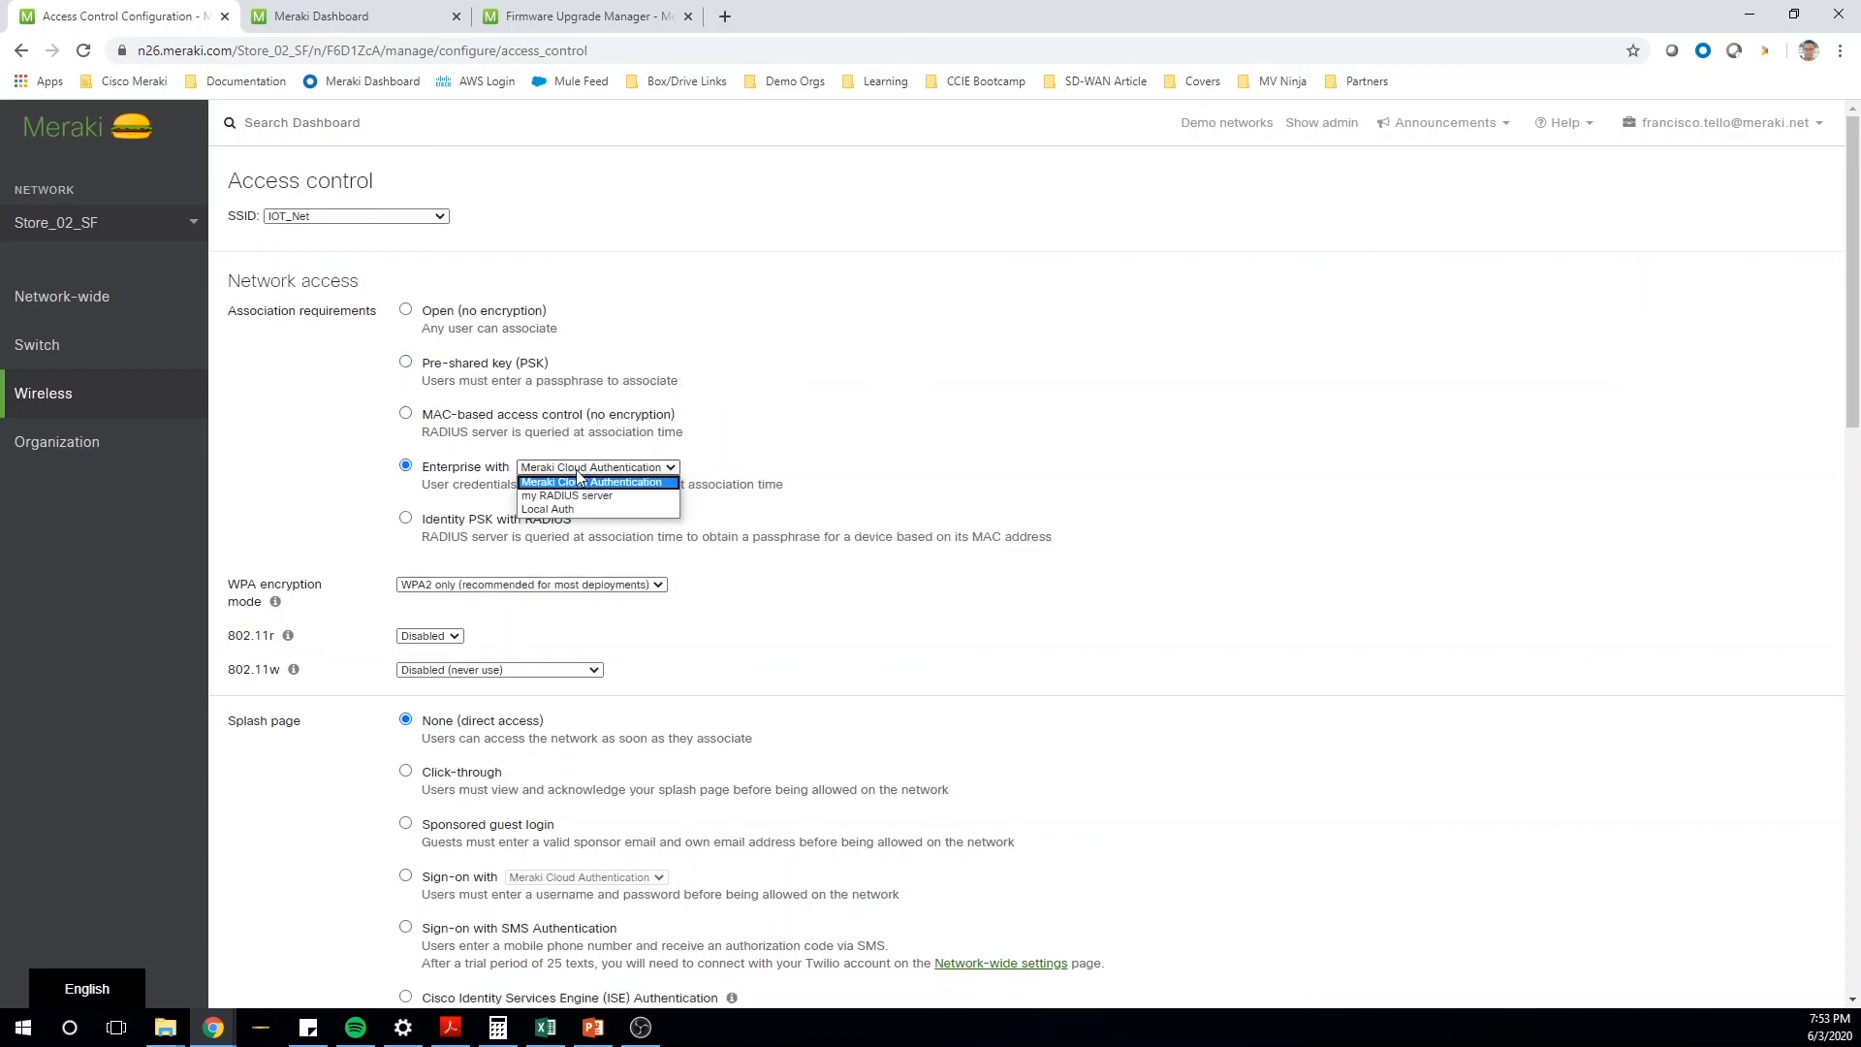
{"action": "left_click", "coordinate": [594, 495]}
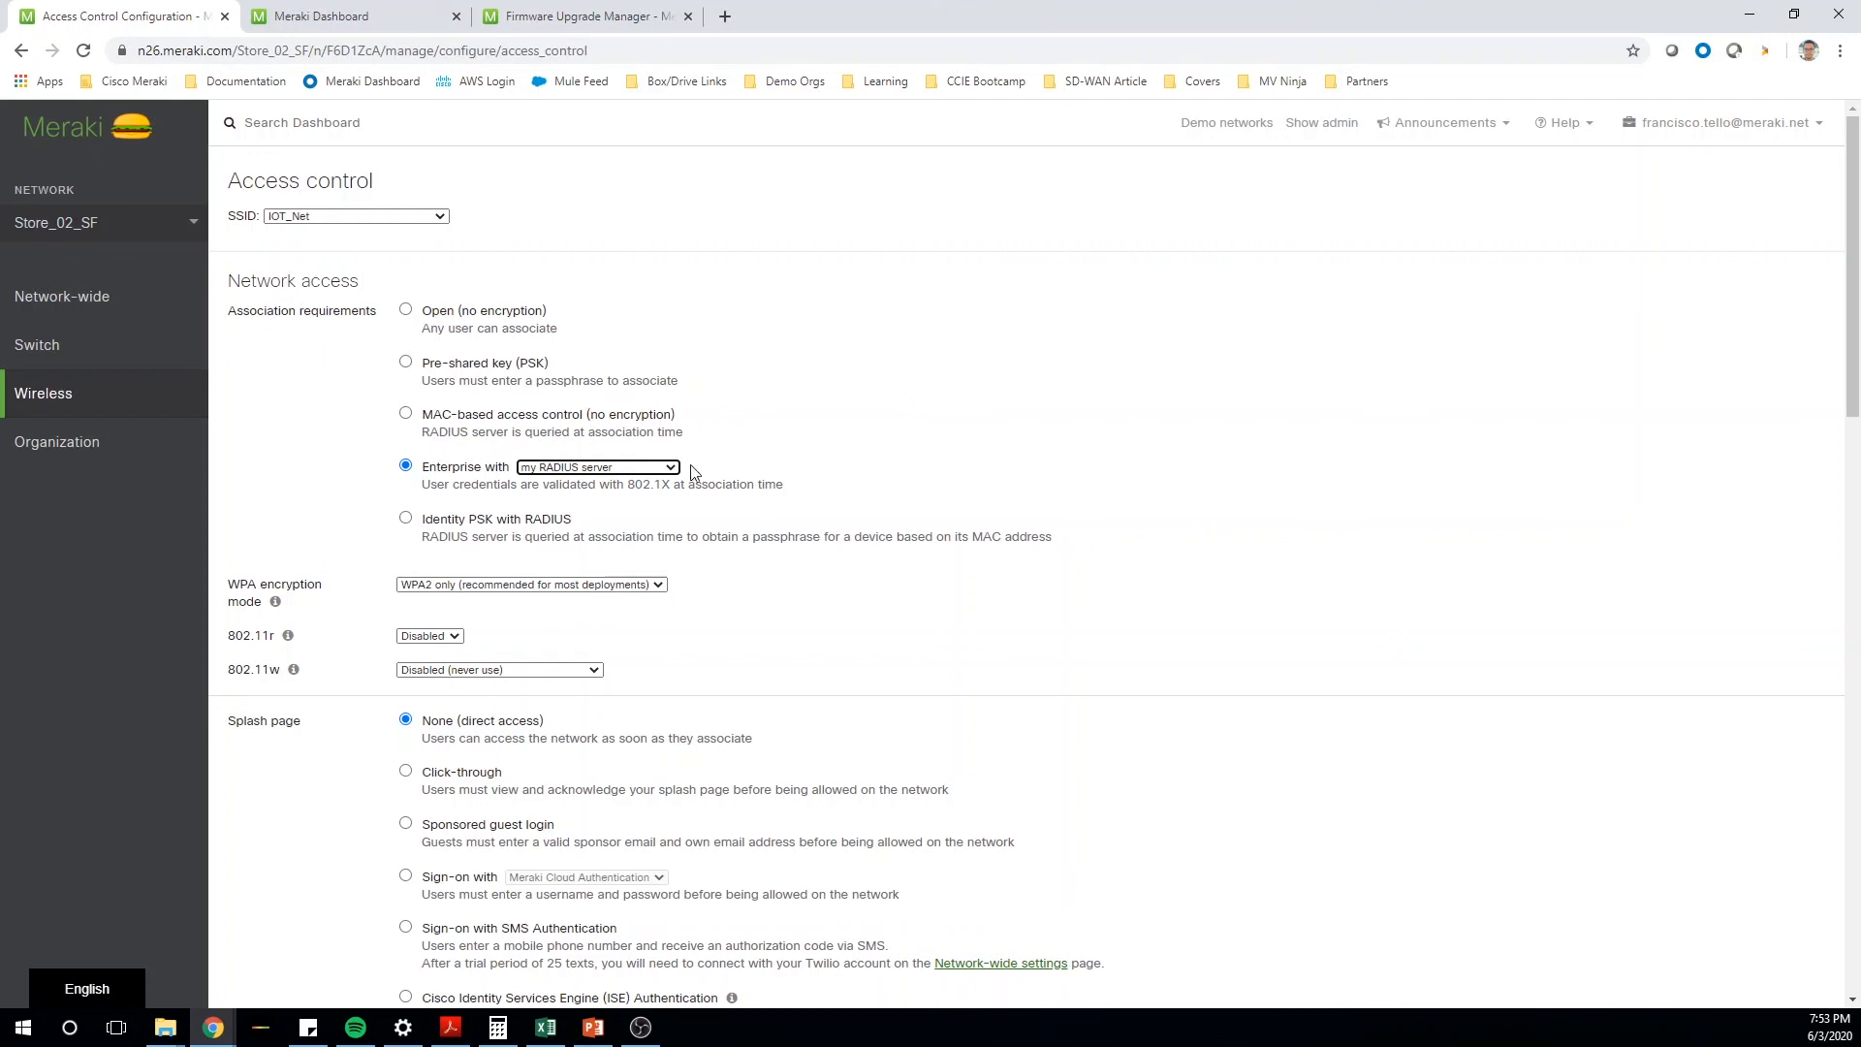
{"action": "key", "text": "alt+Tab"}
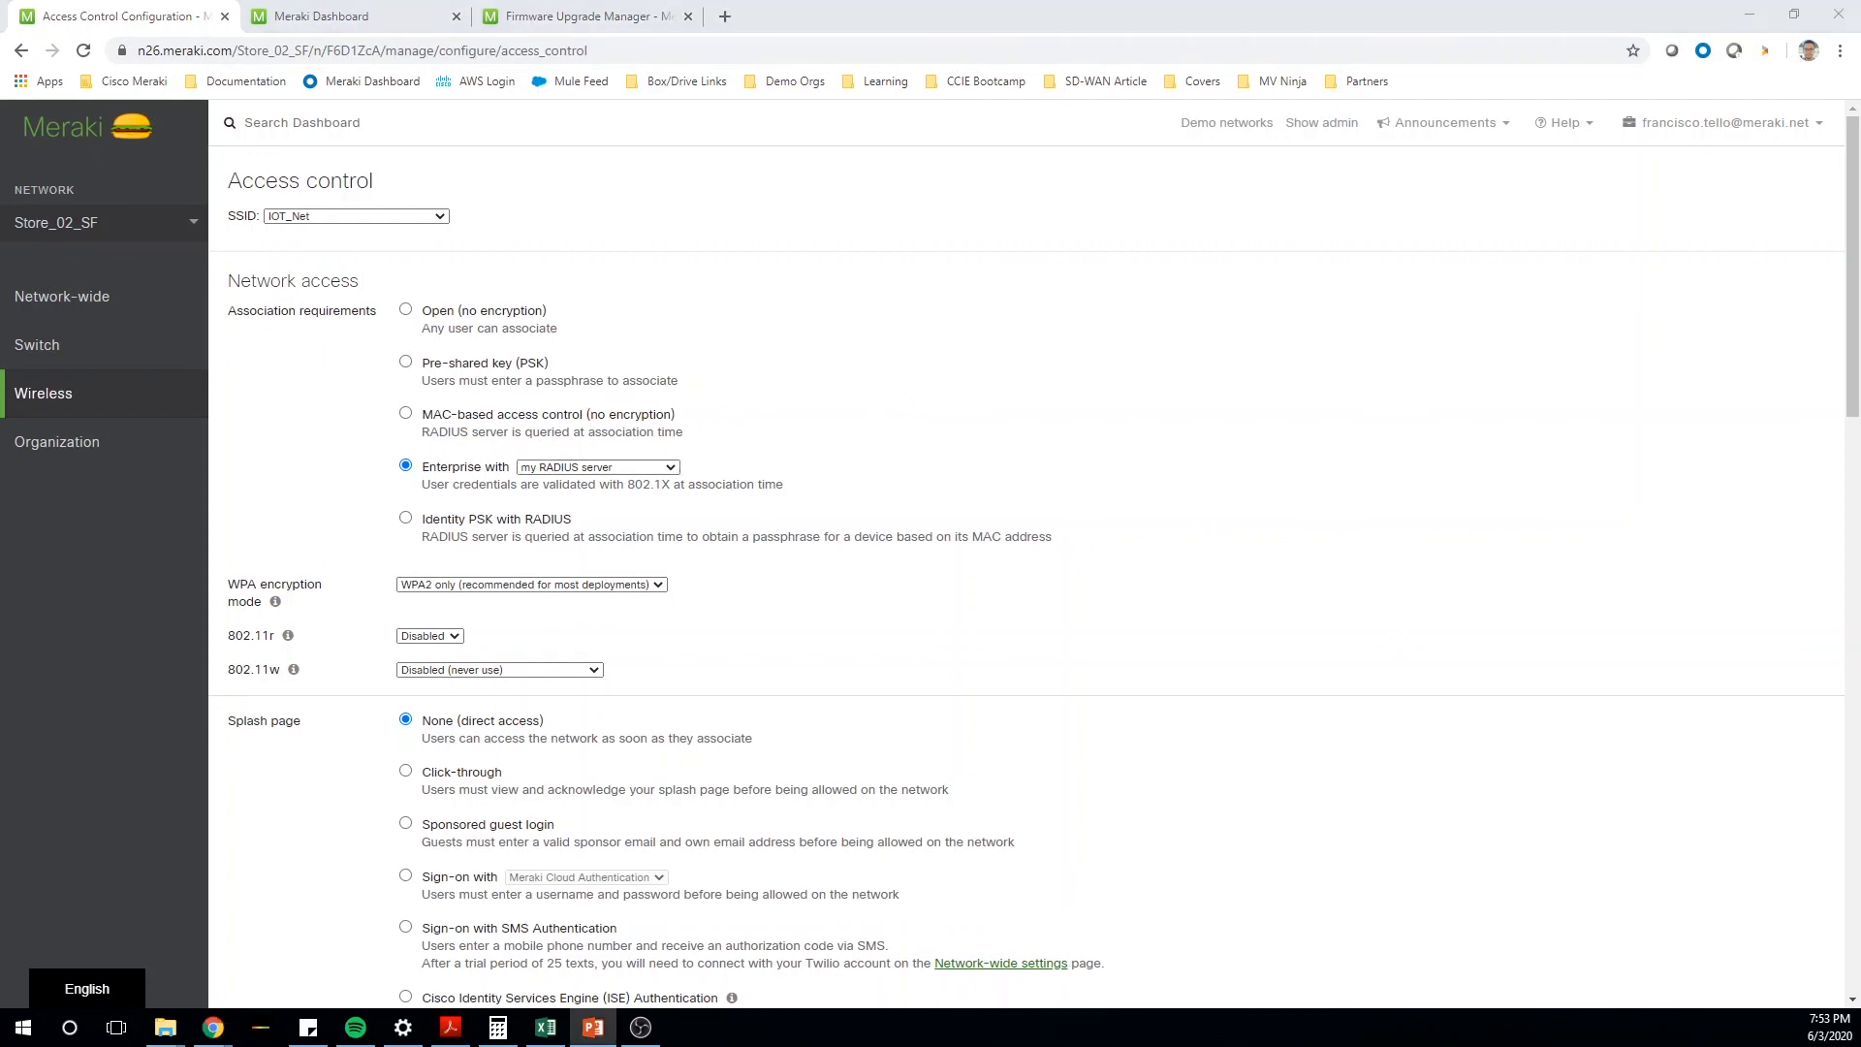